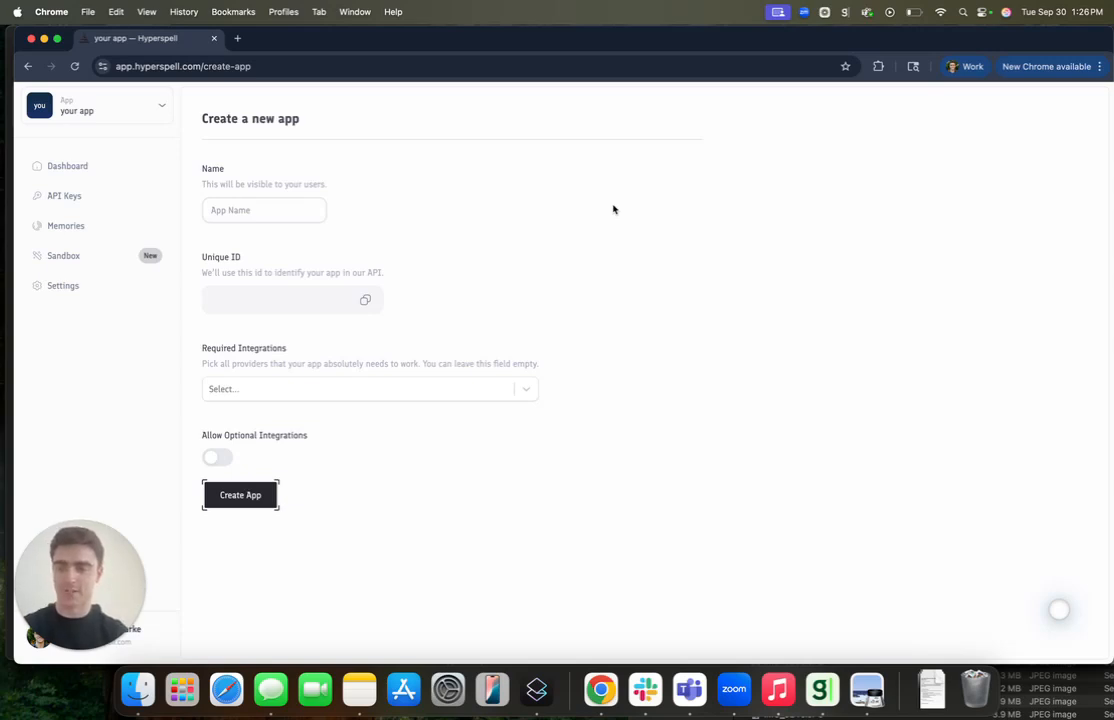
# - Name the new app myapp
pyautogui.click(241, 210)
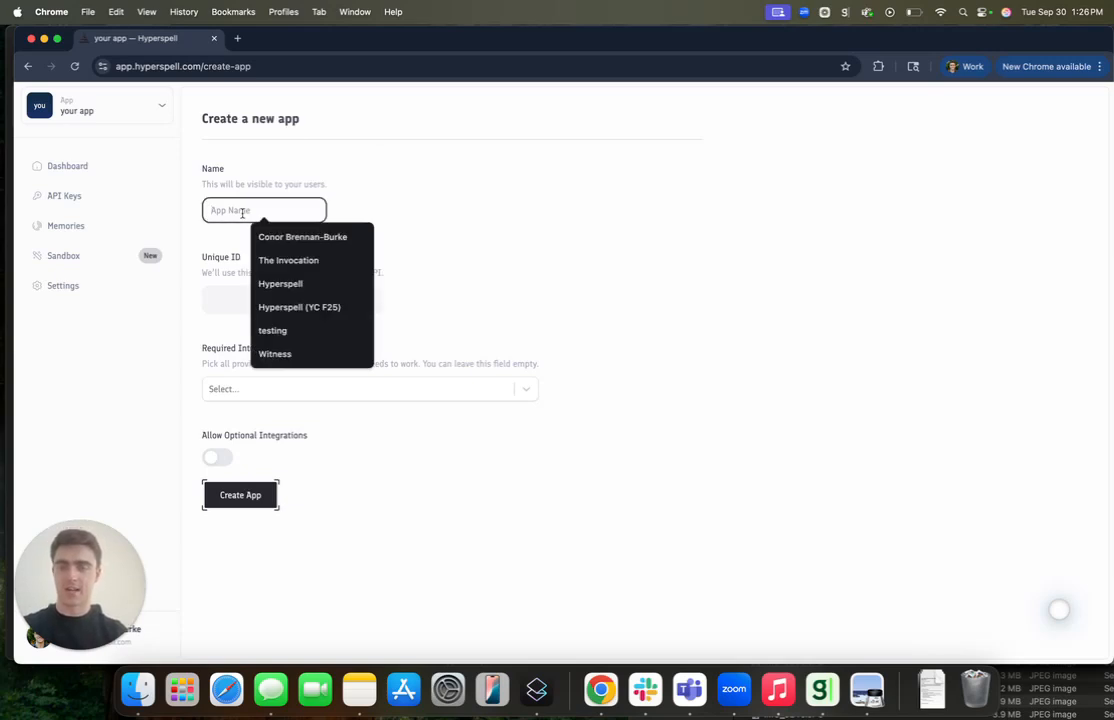
pyautogui.write('myapp')
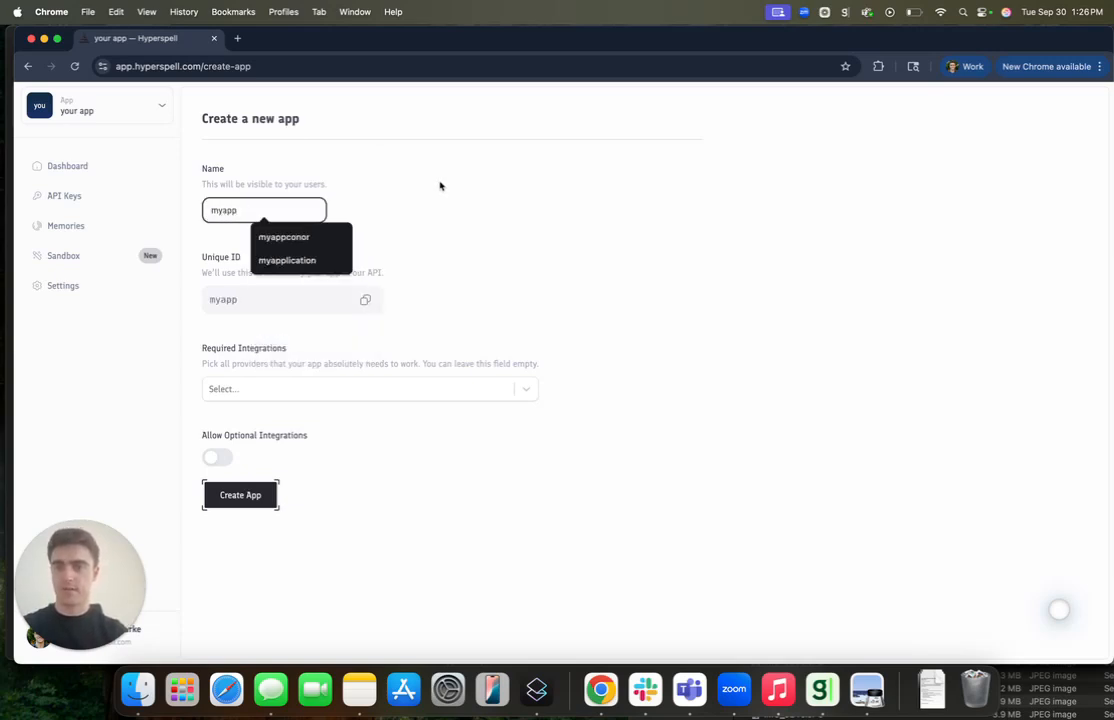
pyautogui.click(386, 163)
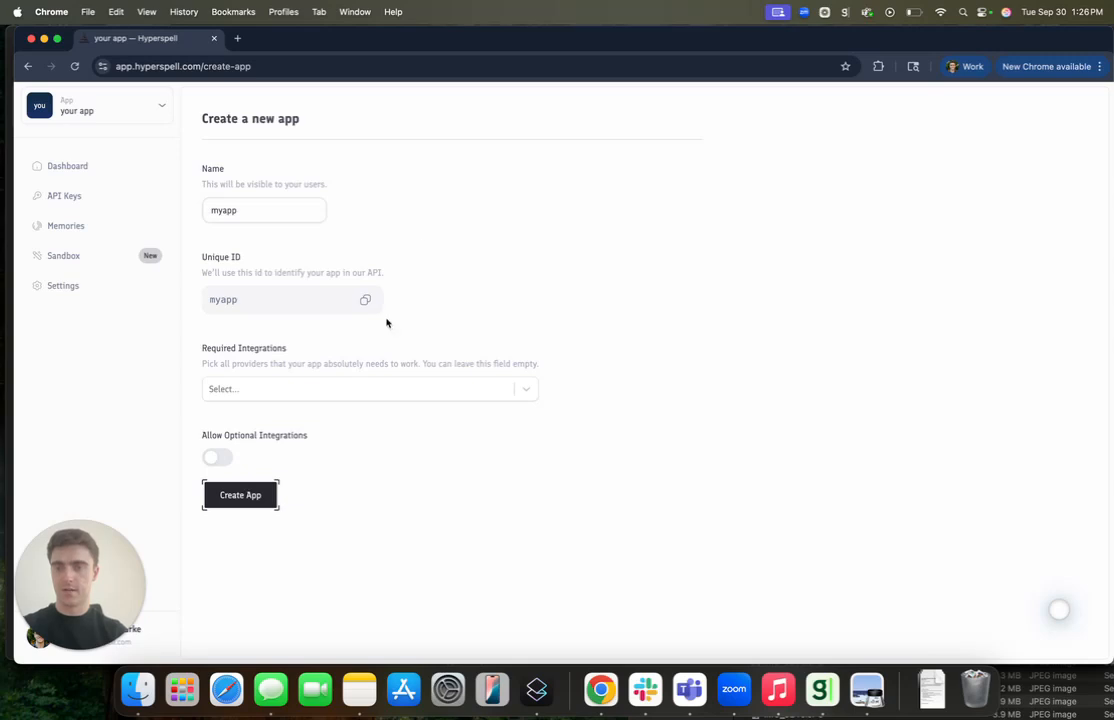
# - Add Slack, Notion and Google Drive as required integrations and create the app
pyautogui.click(316, 393)
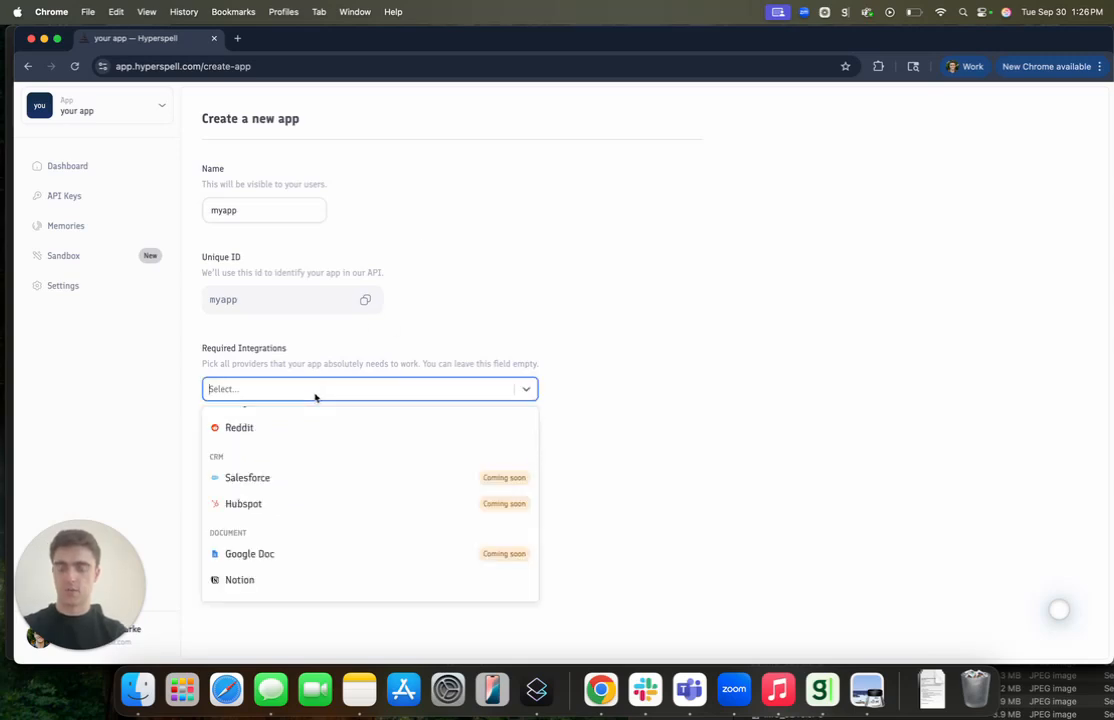
pyautogui.write('slack')
pyautogui.click(276, 445)
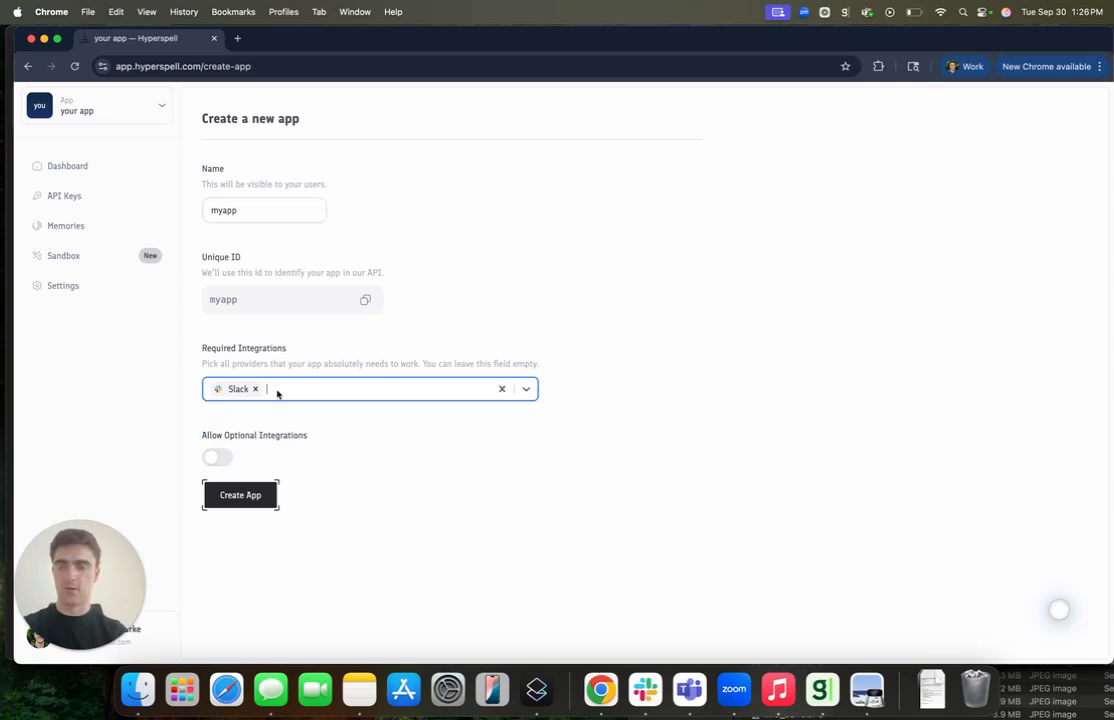
pyautogui.write('not')
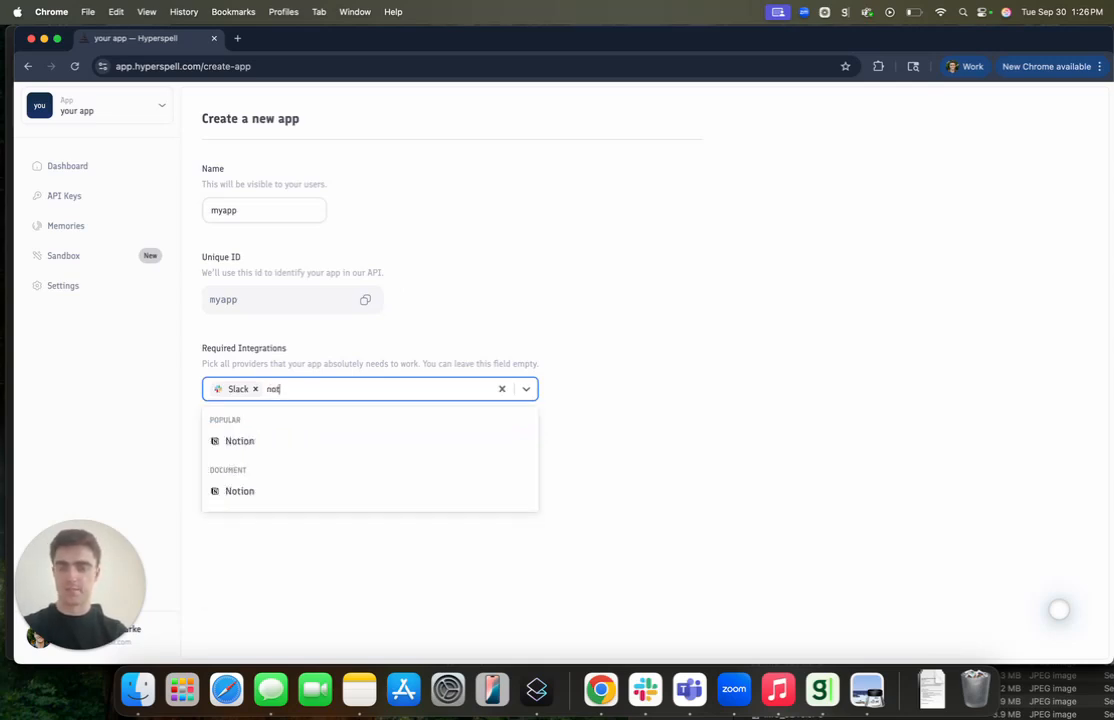
pyautogui.press('Return')
pyautogui.write('go')
pyautogui.press('Return')
pyautogui.click(242, 498)
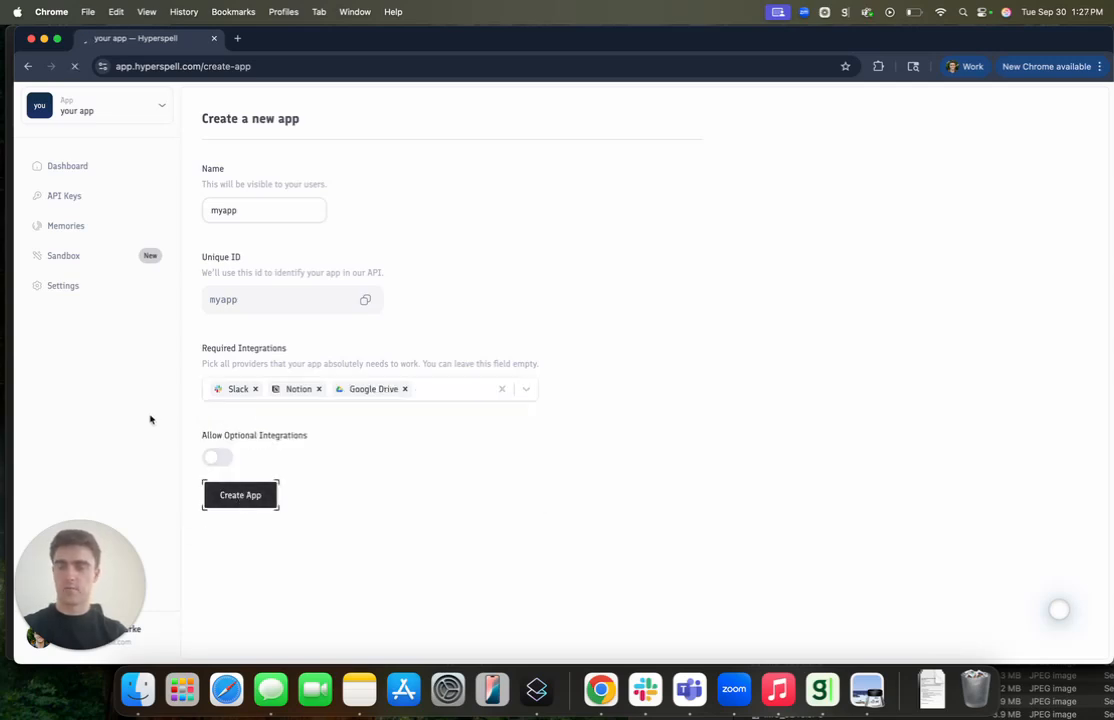
# - Start connecting accounts from the Sandbox and authorise Google Drive access with the hyperspell.com Google account
pyautogui.click(104, 257)
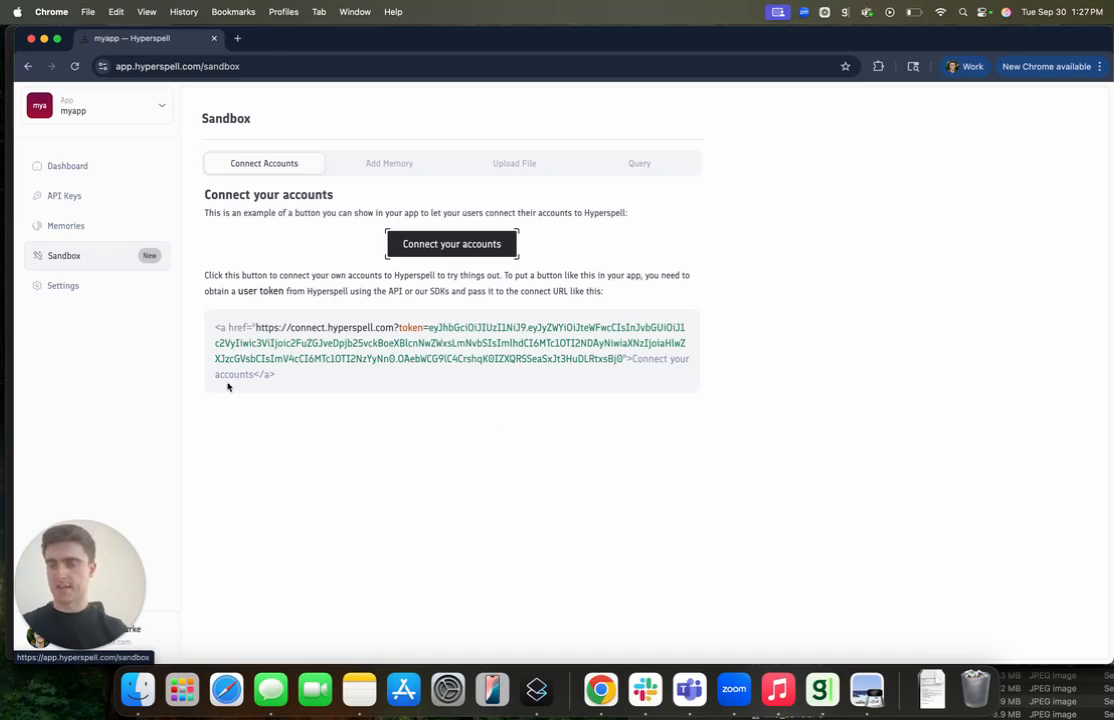
pyautogui.click(432, 250)
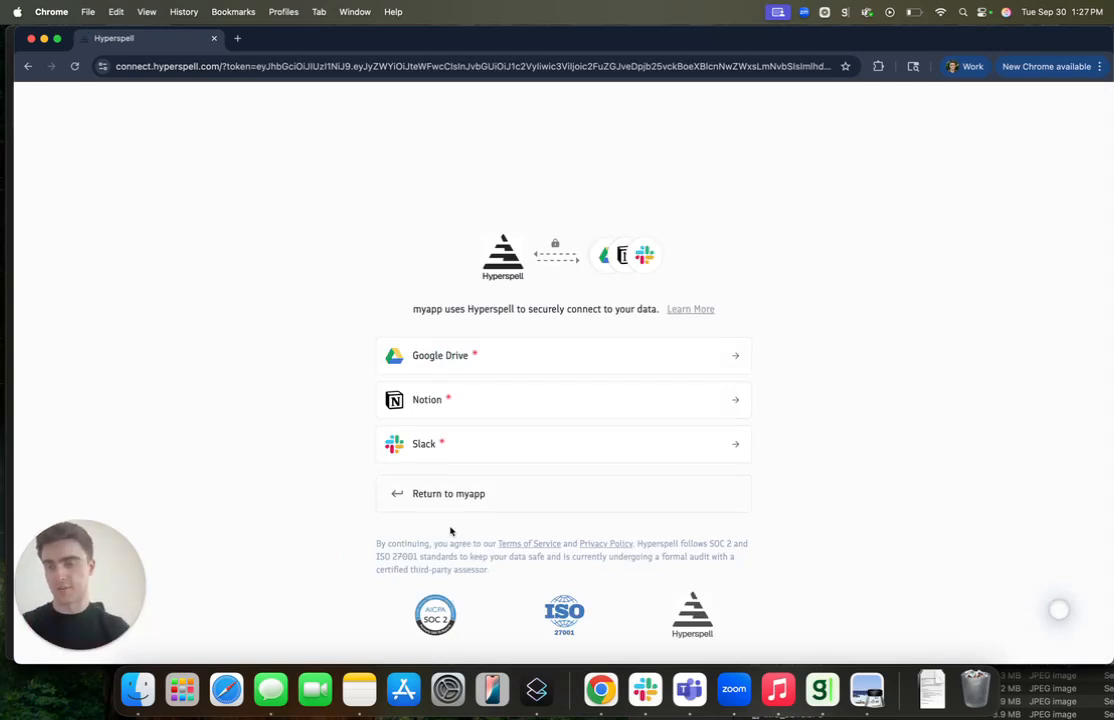
pyautogui.click(486, 360)
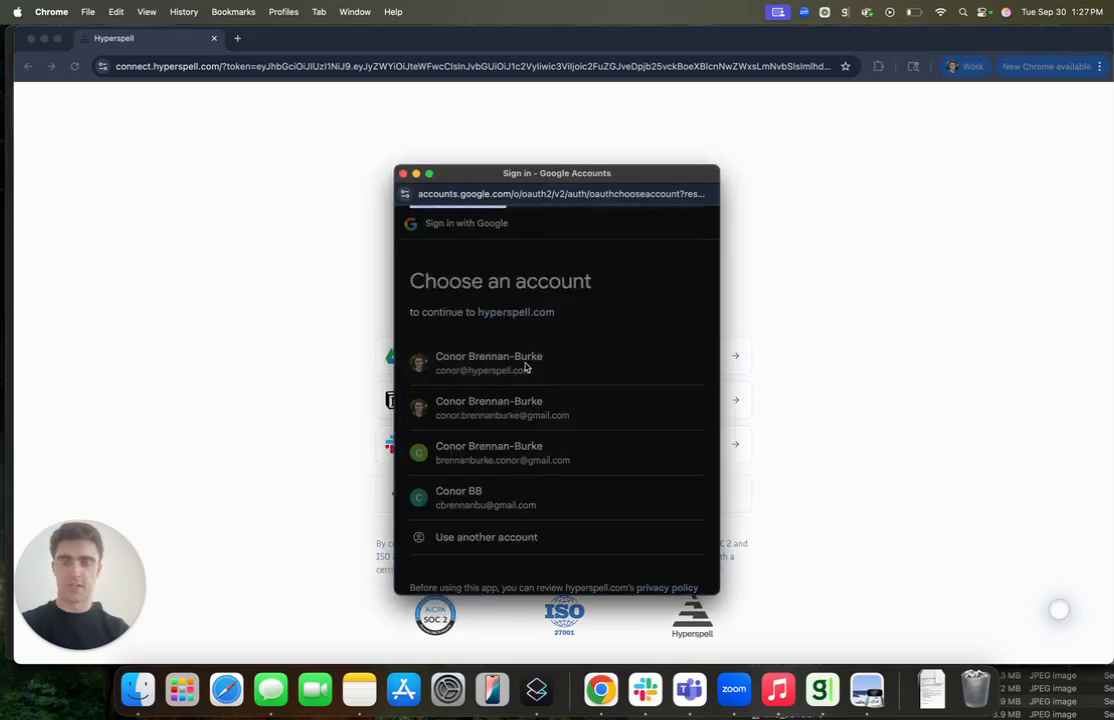
pyautogui.click(525, 366)
pyautogui.click(627, 490)
pyautogui.click(591, 590)
# - Connect Notion and allow Hyperspell access, keeping the page selection as it is
pyautogui.click(527, 405)
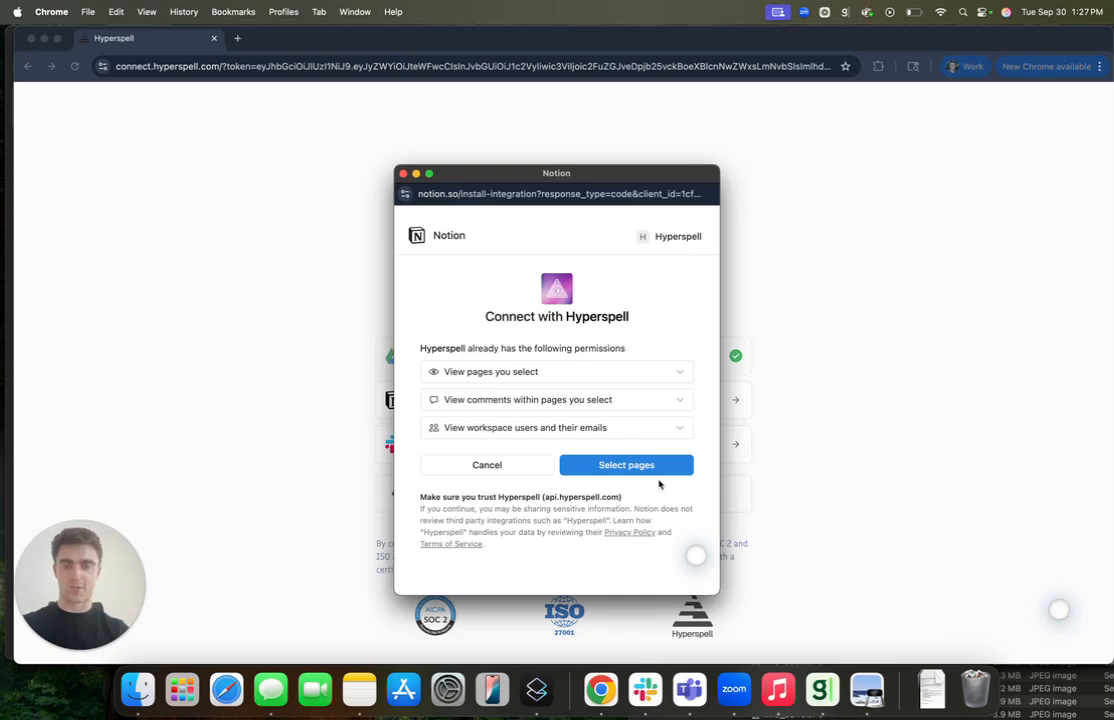
pyautogui.click(655, 468)
pyautogui.scroll(-2, 507, 375)
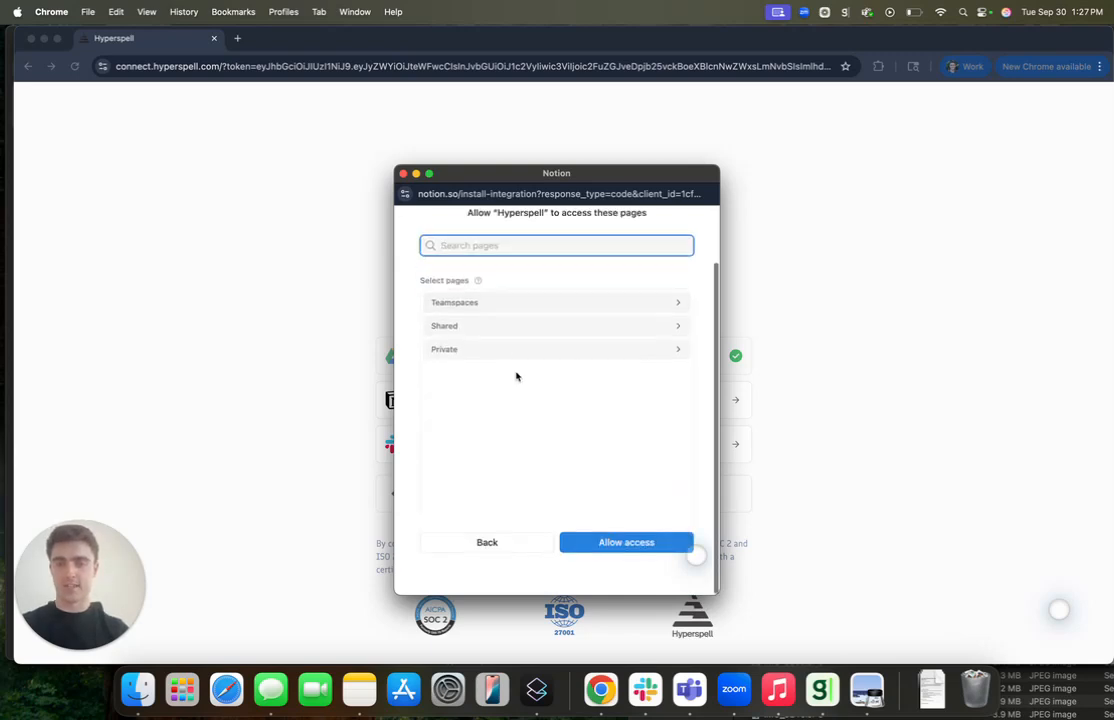
pyautogui.click(598, 545)
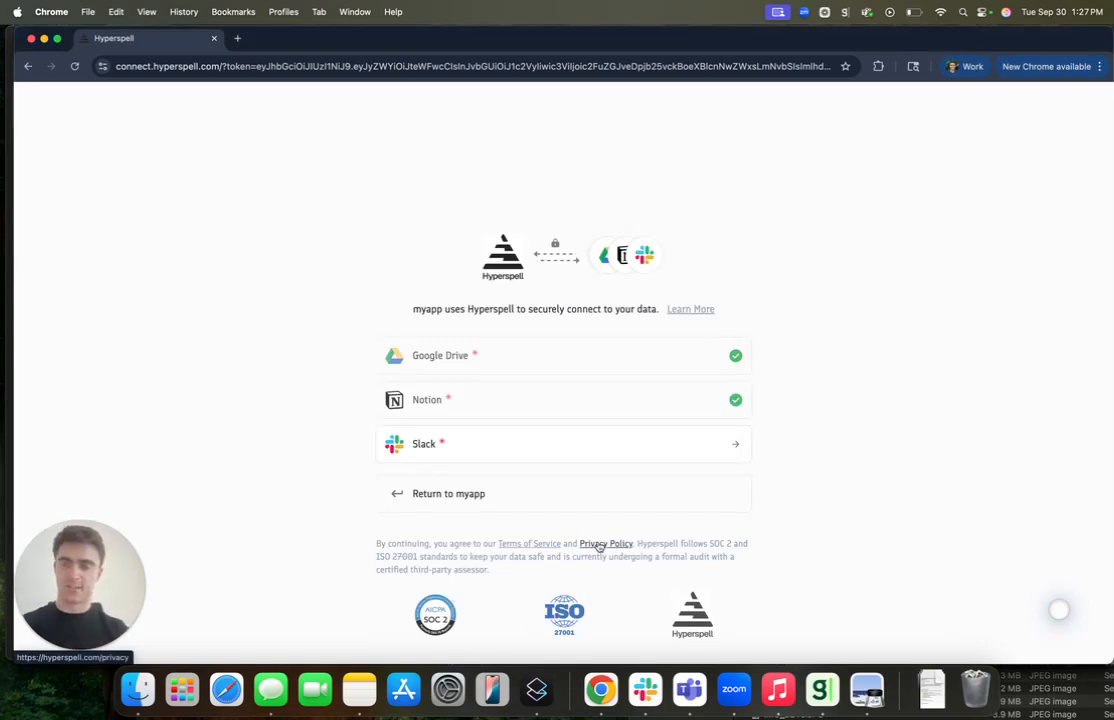
# - Connect Slack using the Hyperspell workspace, allow the requested permissions, and return to myapp
pyautogui.click(482, 449)
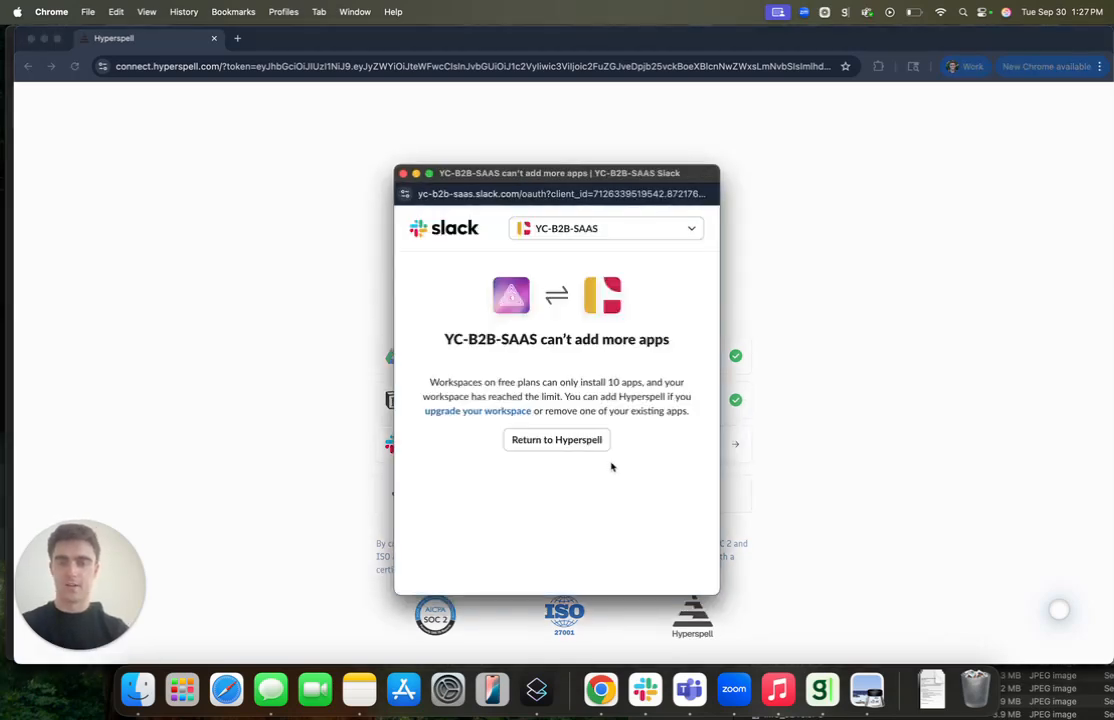
pyautogui.click(633, 229)
pyautogui.click(593, 278)
pyautogui.scroll(-5, 650, 450)
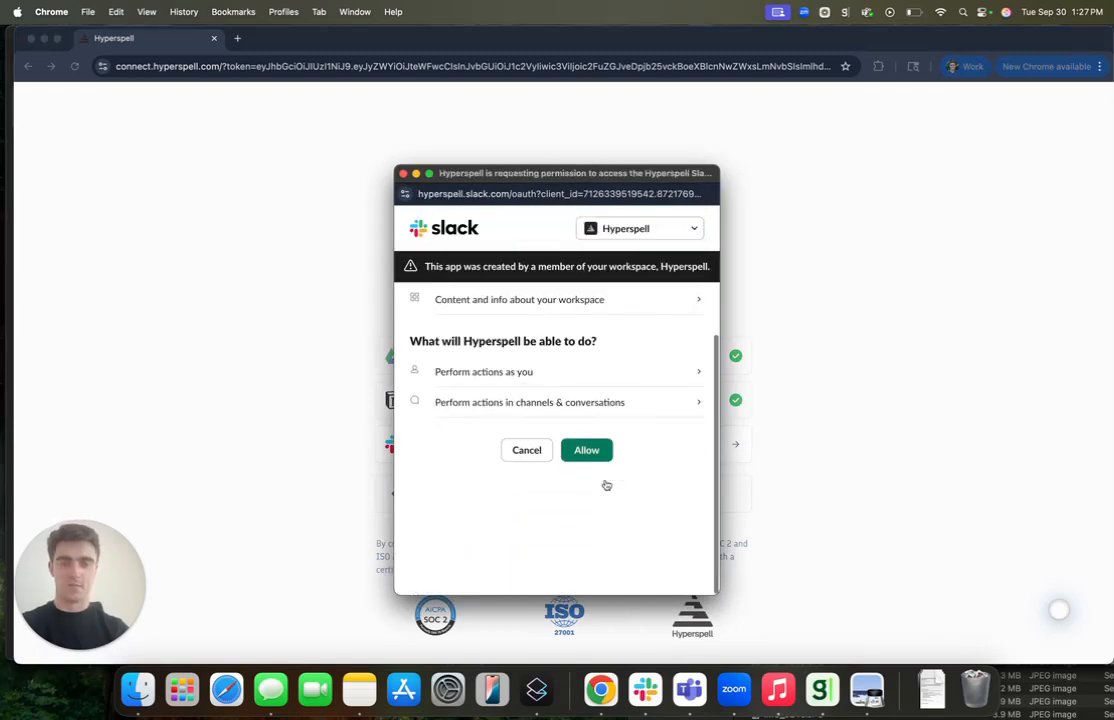
pyautogui.click(588, 511)
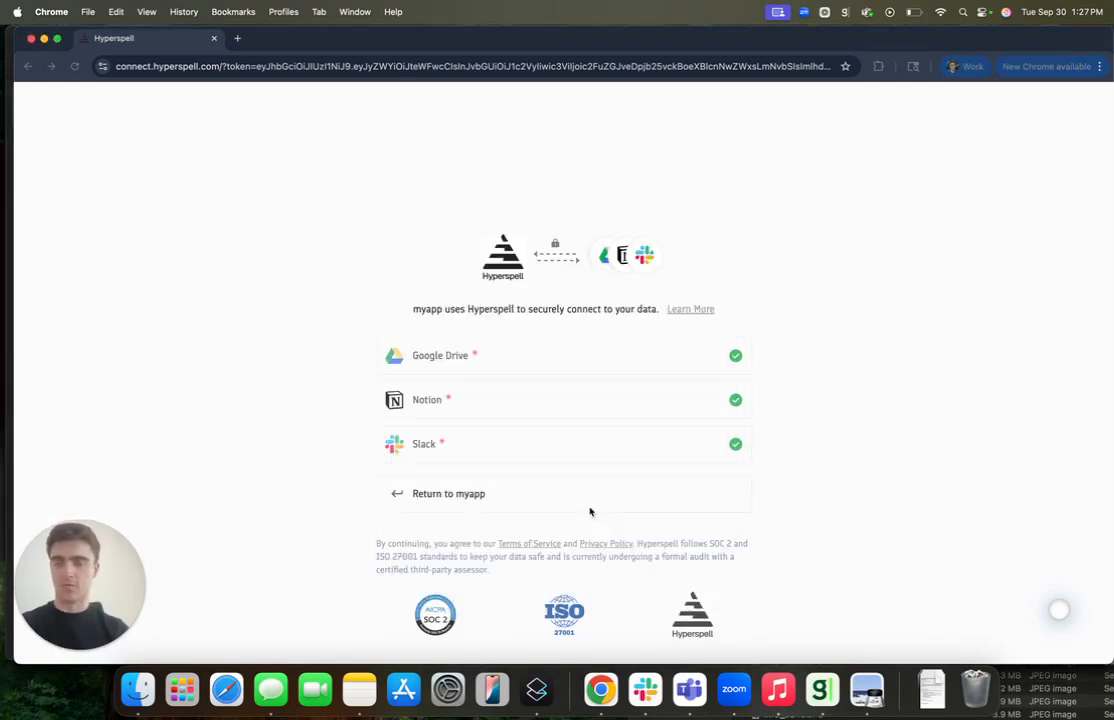
pyautogui.click(496, 497)
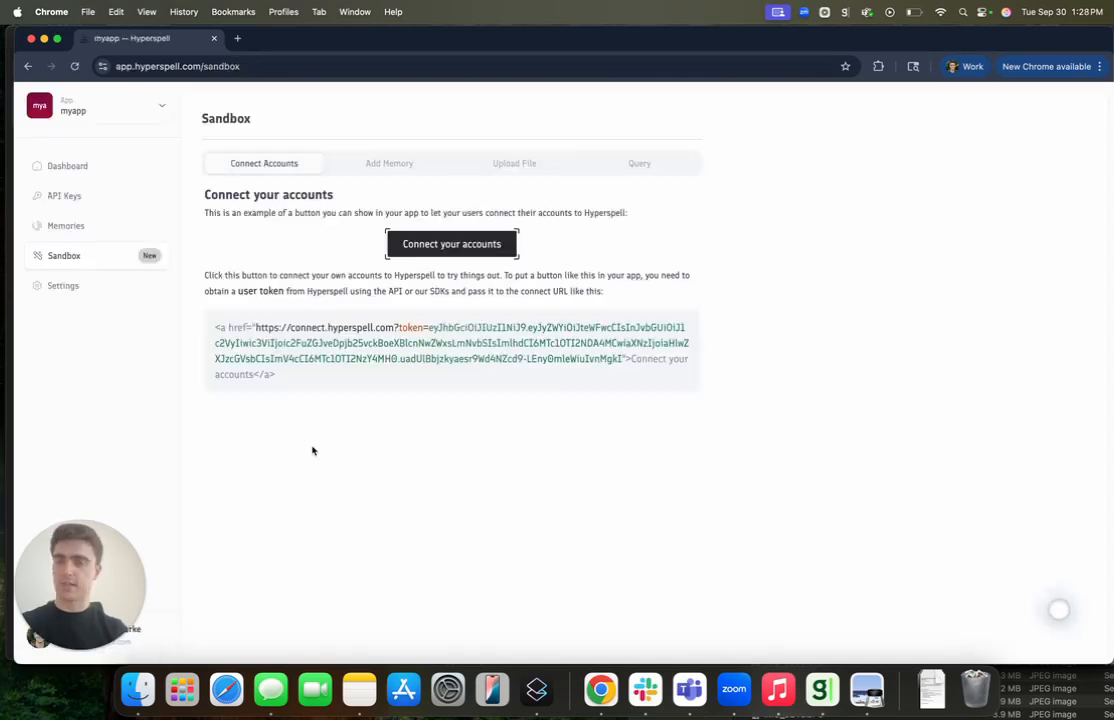
# - Add a memory saying that a person likes cheese, titled as personal details about that person, showing its API request before submitting
pyautogui.click(400, 163)
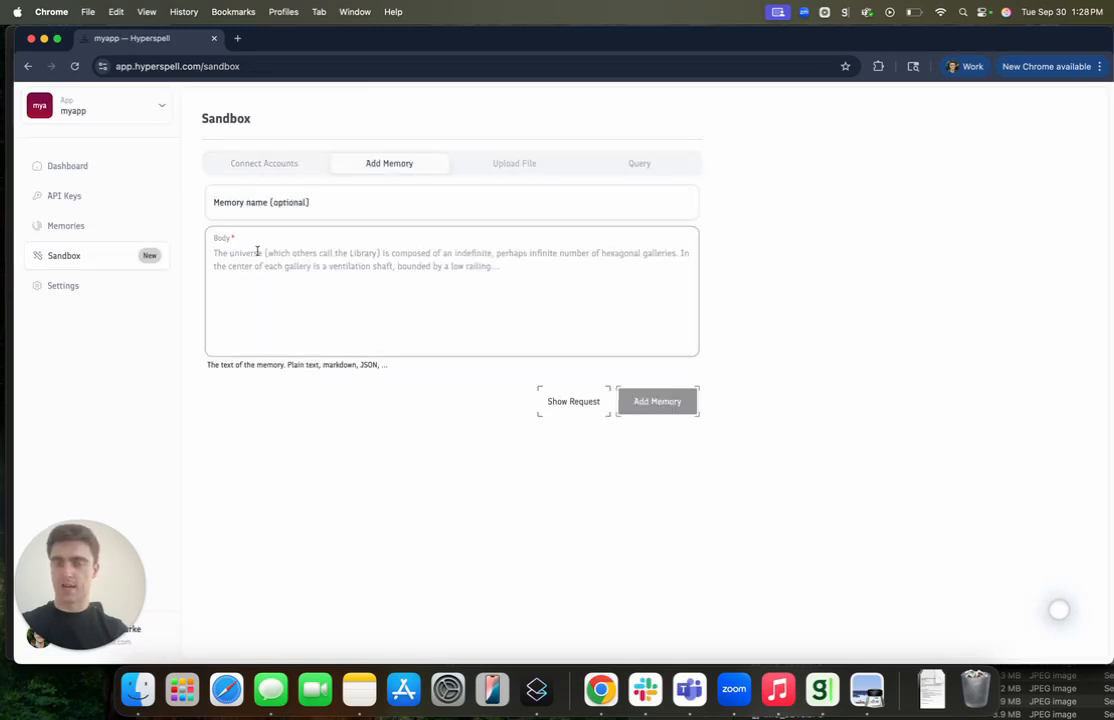
pyautogui.click(268, 289)
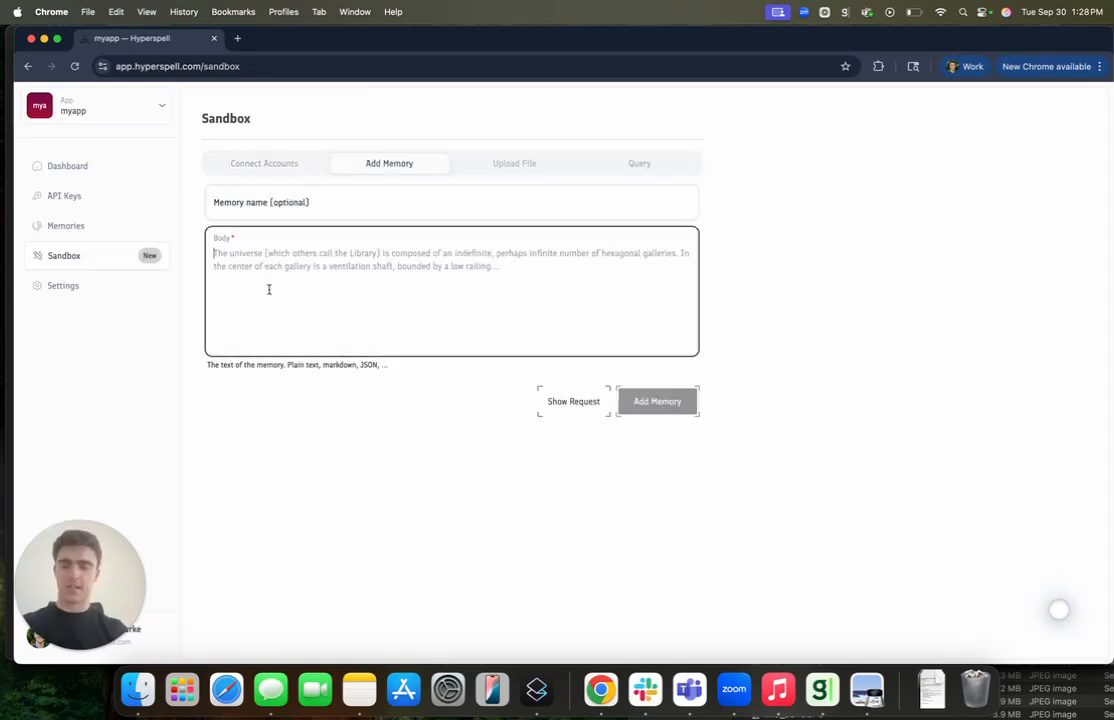
pyautogui.write('Bob likes cheese')
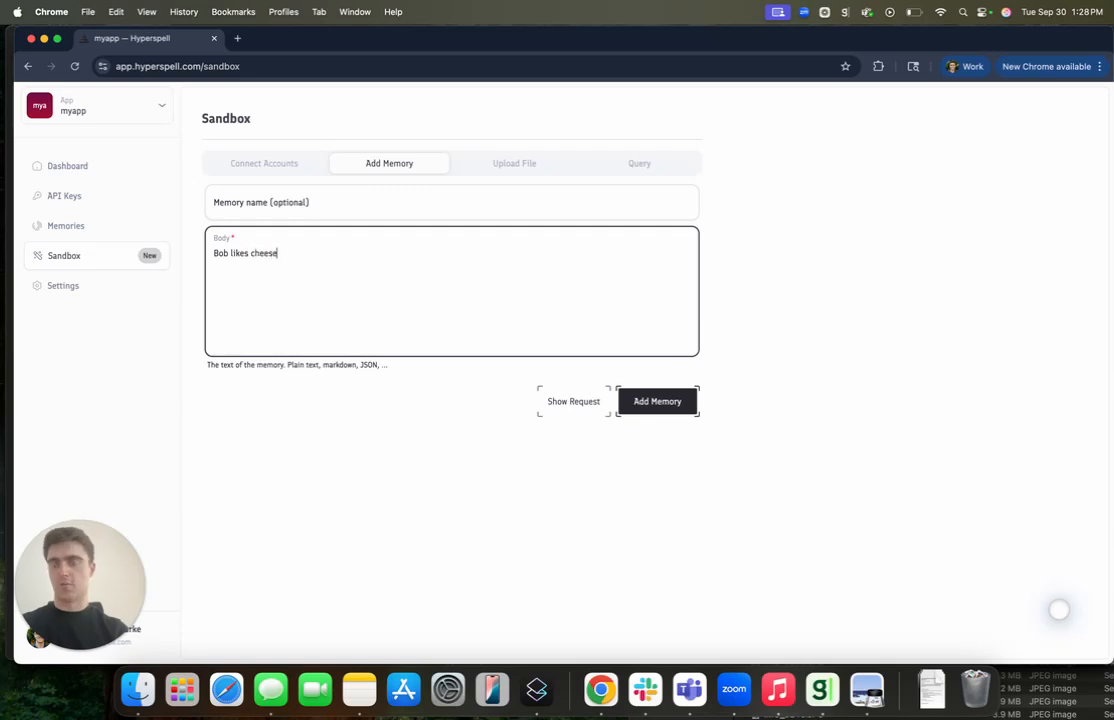
pyautogui.click(237, 203)
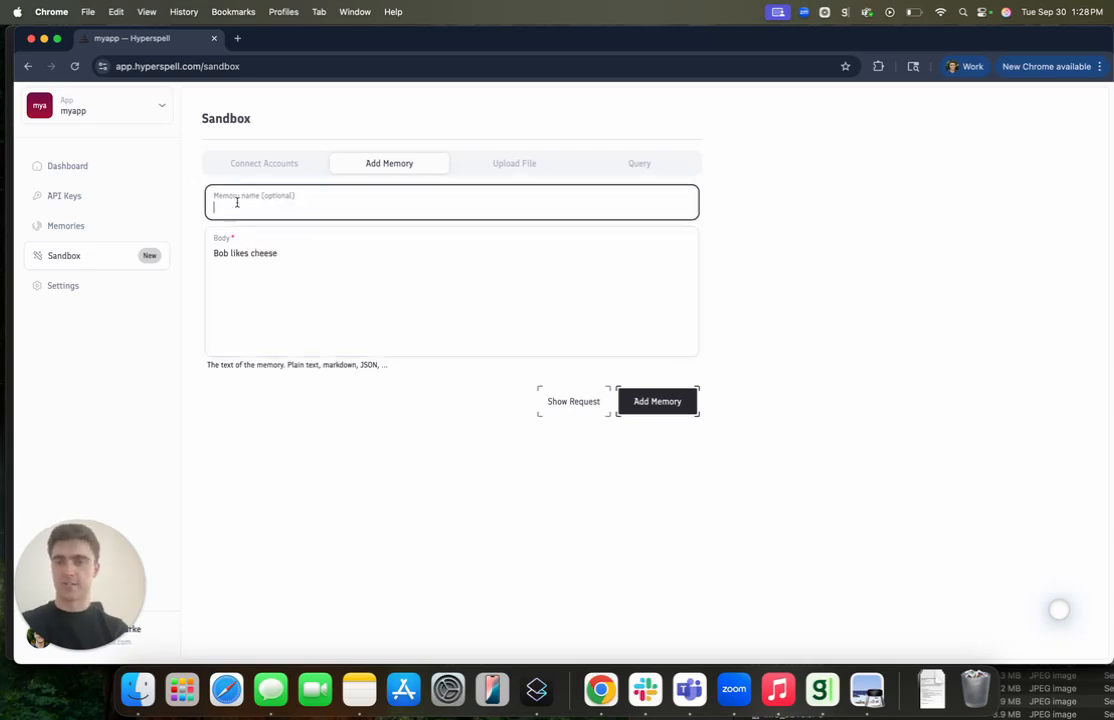
pyautogui.write('Person')
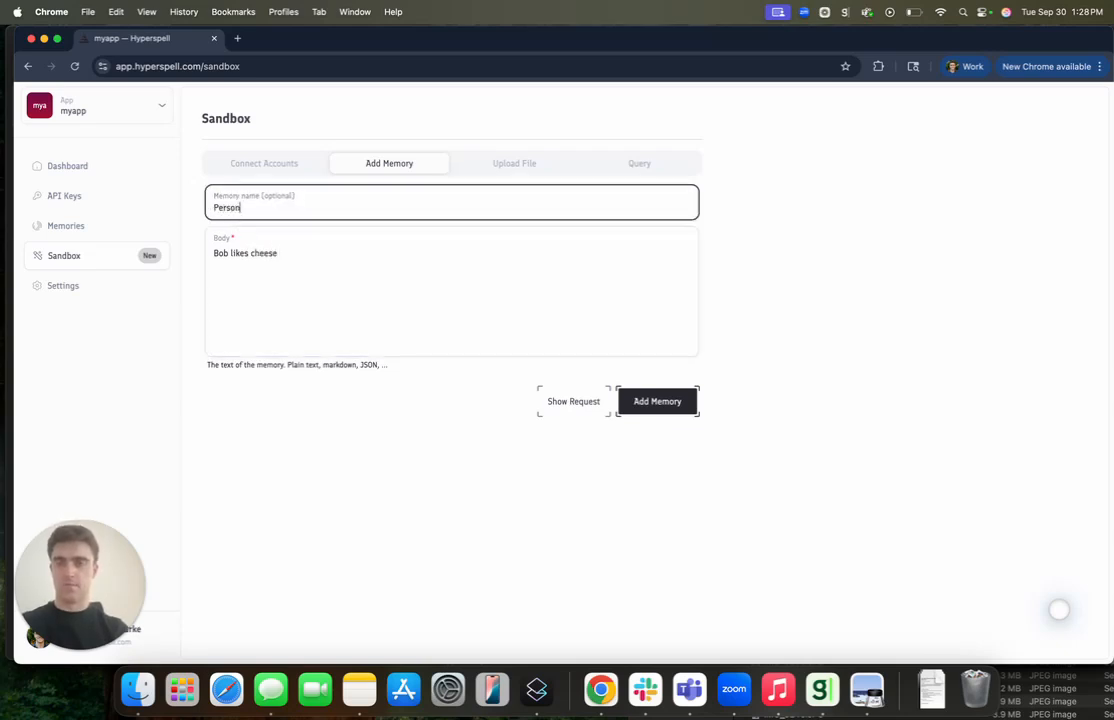
pyautogui.write('al details about bob')
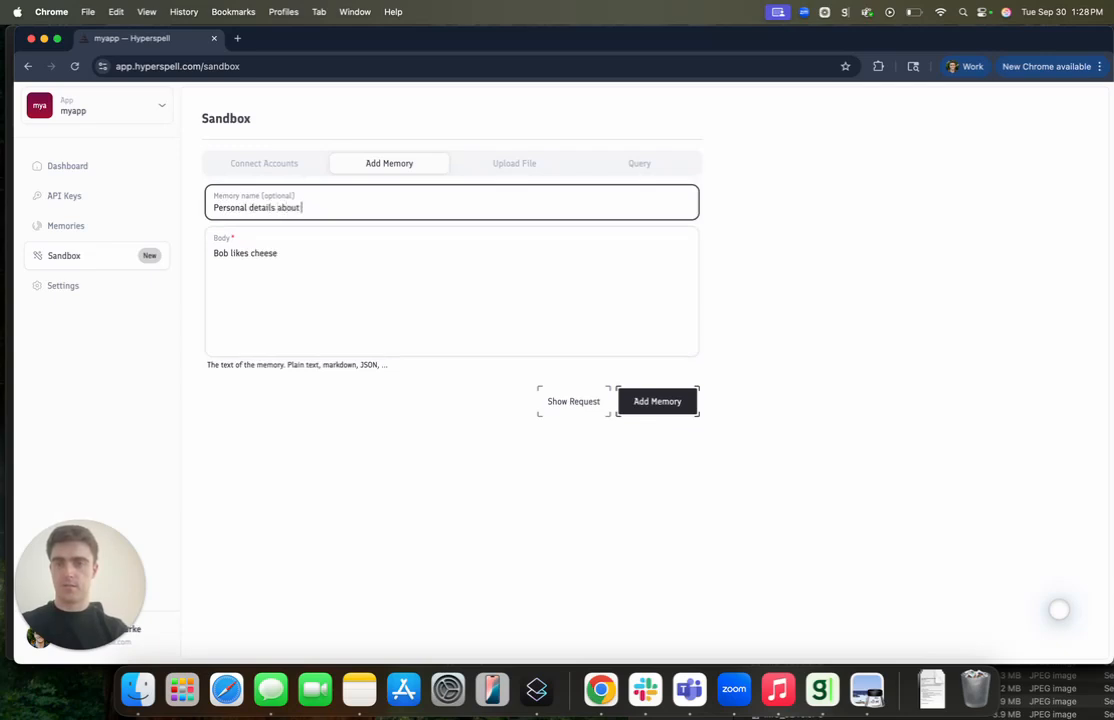
pyautogui.click(556, 404)
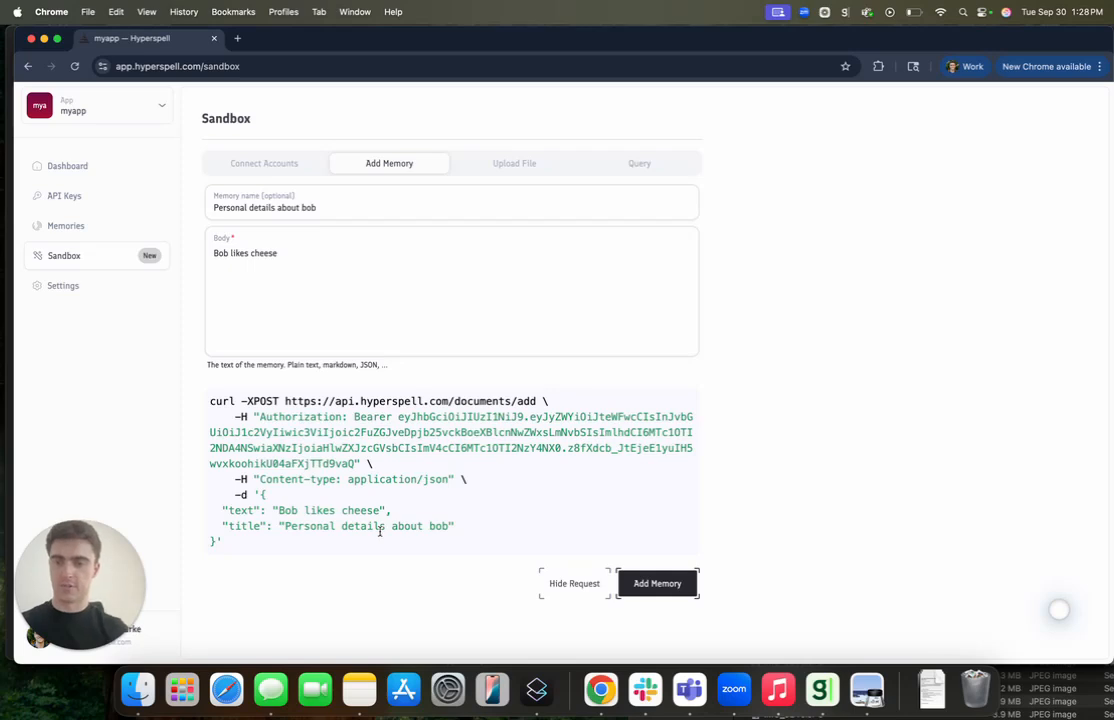
pyautogui.click(664, 585)
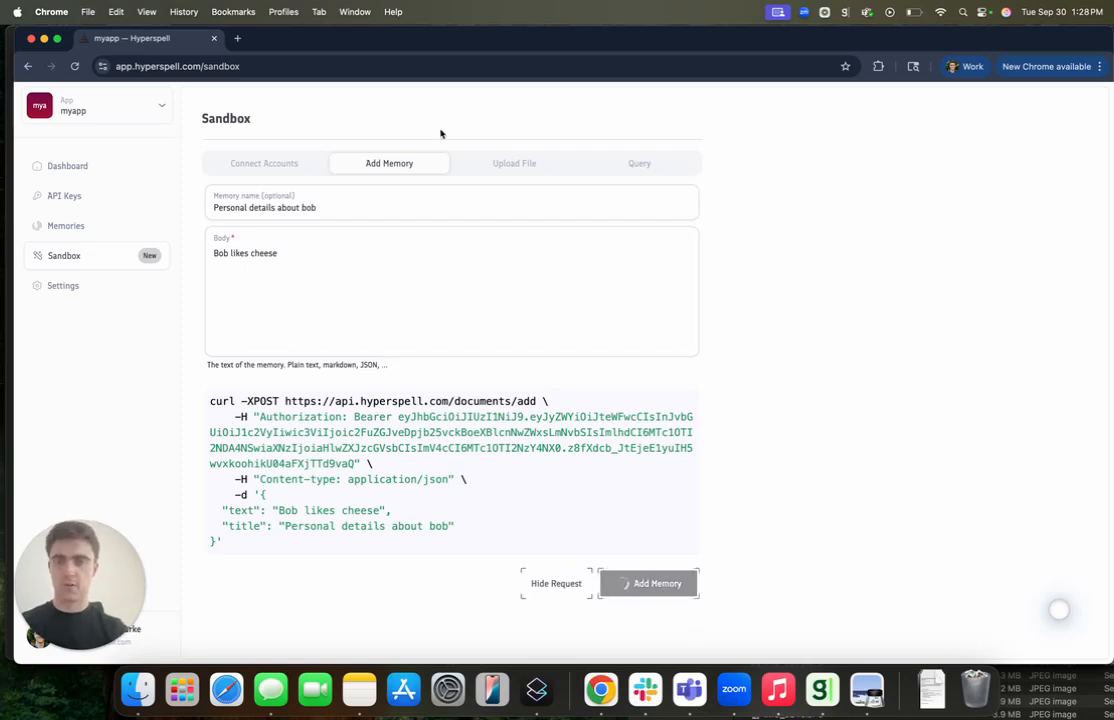
# - Upload the Downloads file "Virio __ Hyperspell Order Form v8.pdf" as a memory
pyautogui.click(503, 170)
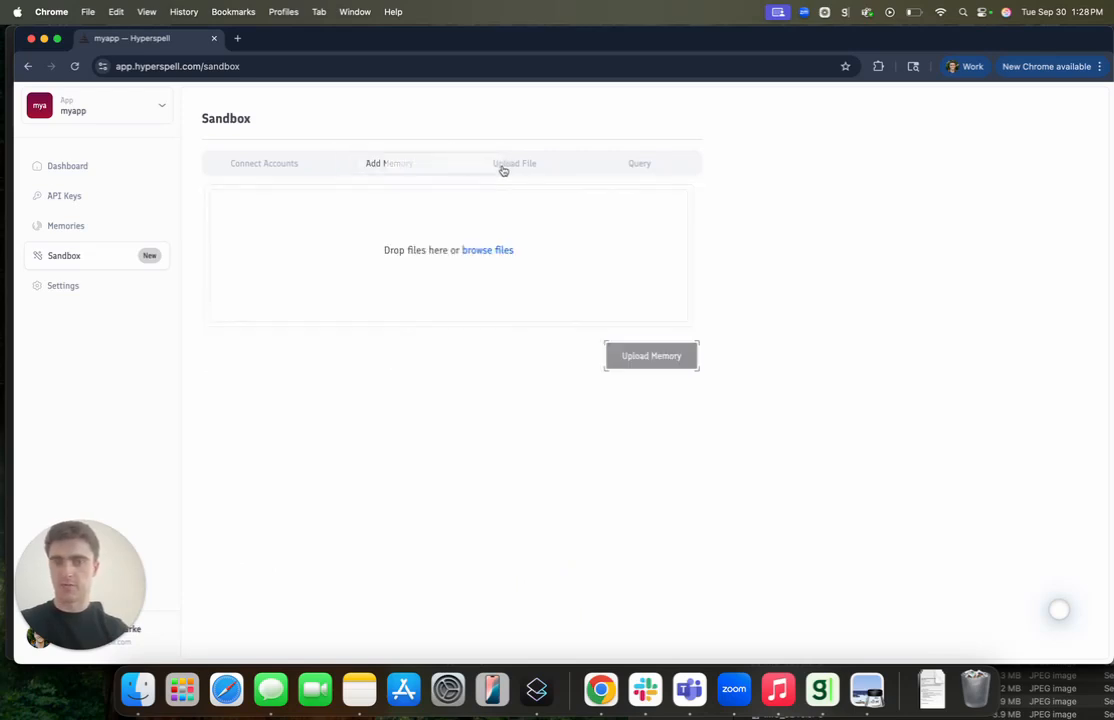
pyautogui.click(139, 688)
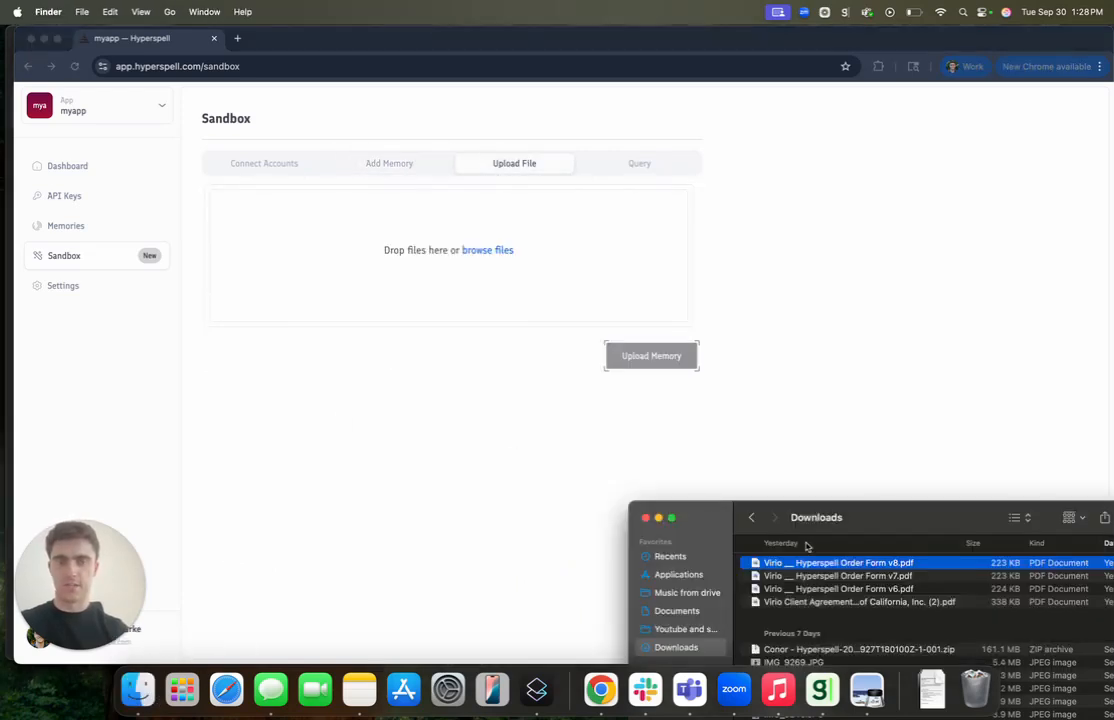
pyautogui.moveTo(838, 563); pyautogui.dragTo(538, 292)
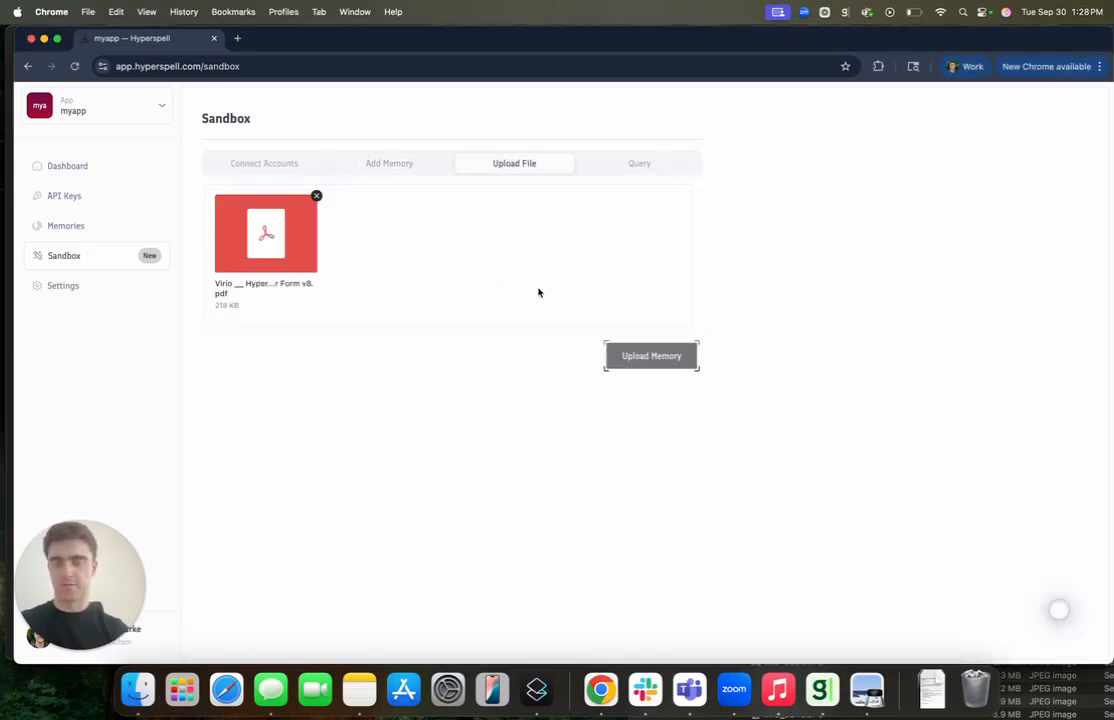
pyautogui.click(631, 356)
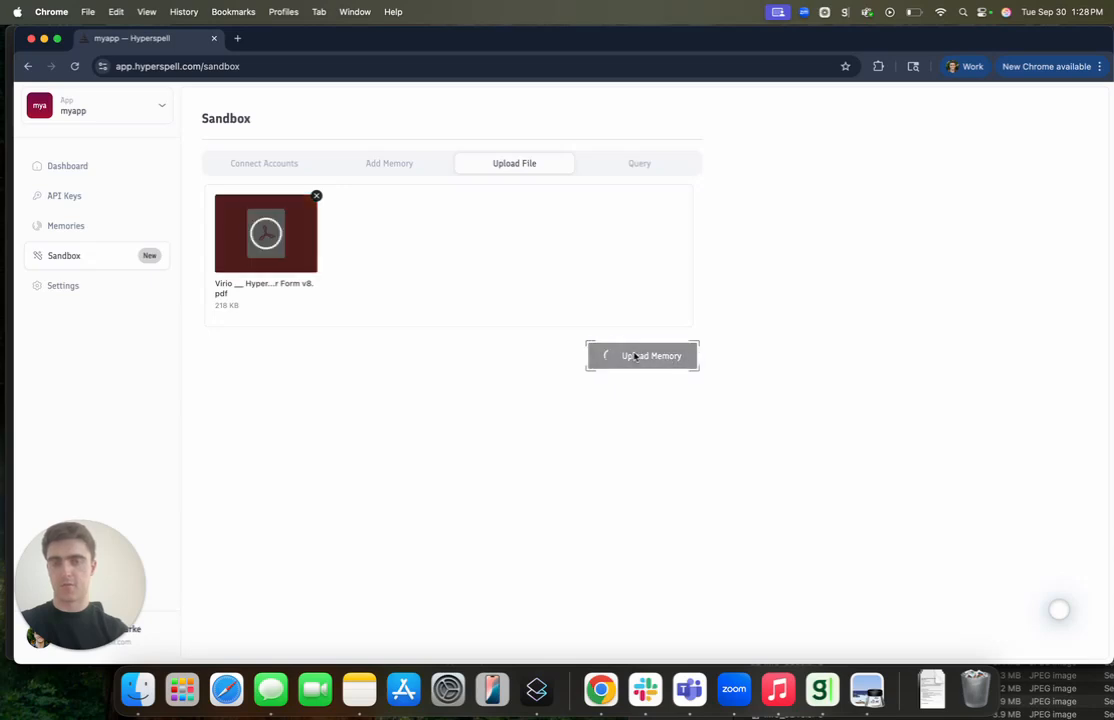
# - Open the app's Google Drive memories and look through the indexed documents and their processing status
pyautogui.click(110, 228)
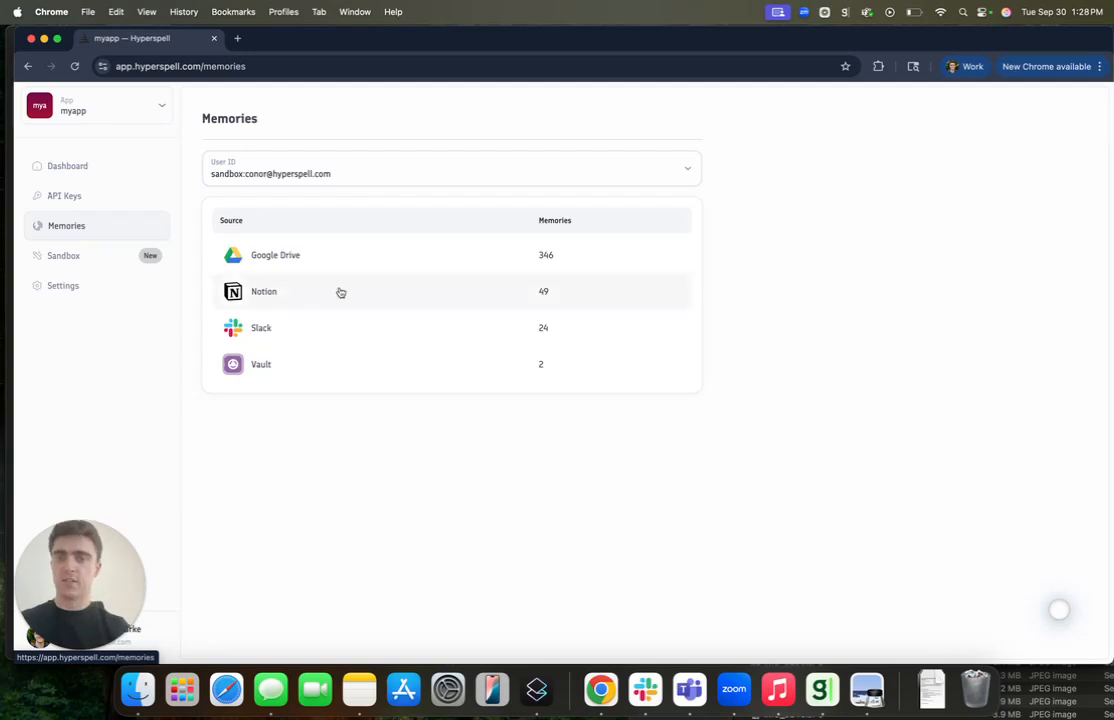
pyautogui.click(322, 253)
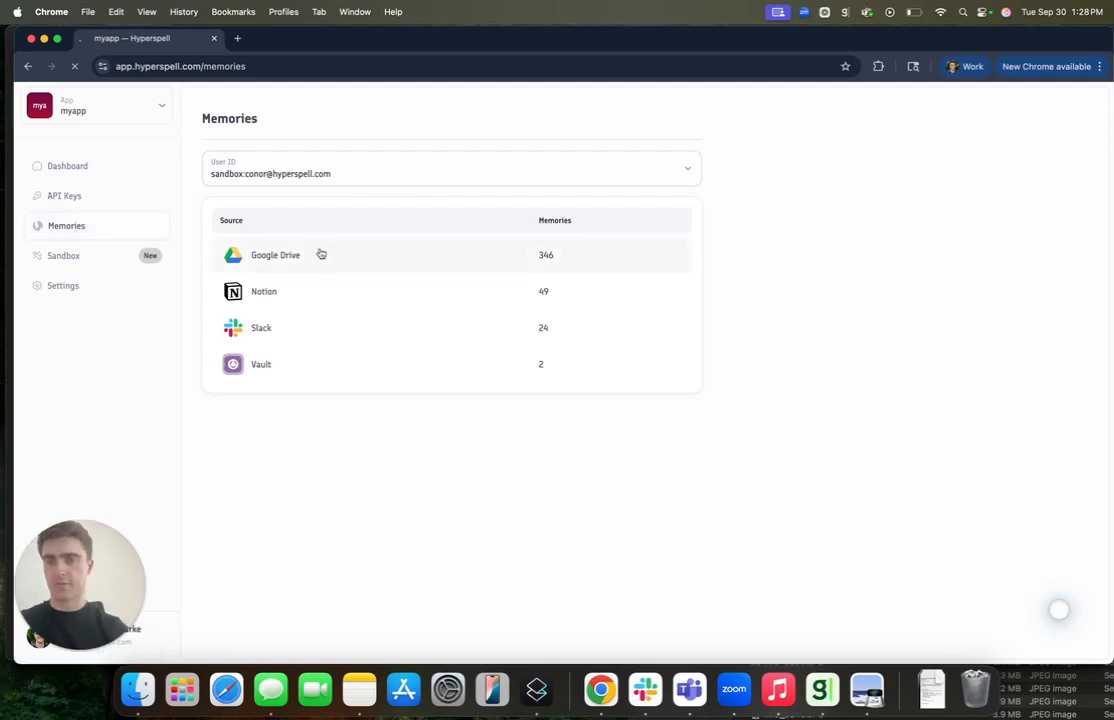
pyautogui.scroll(-10, 325, 424)
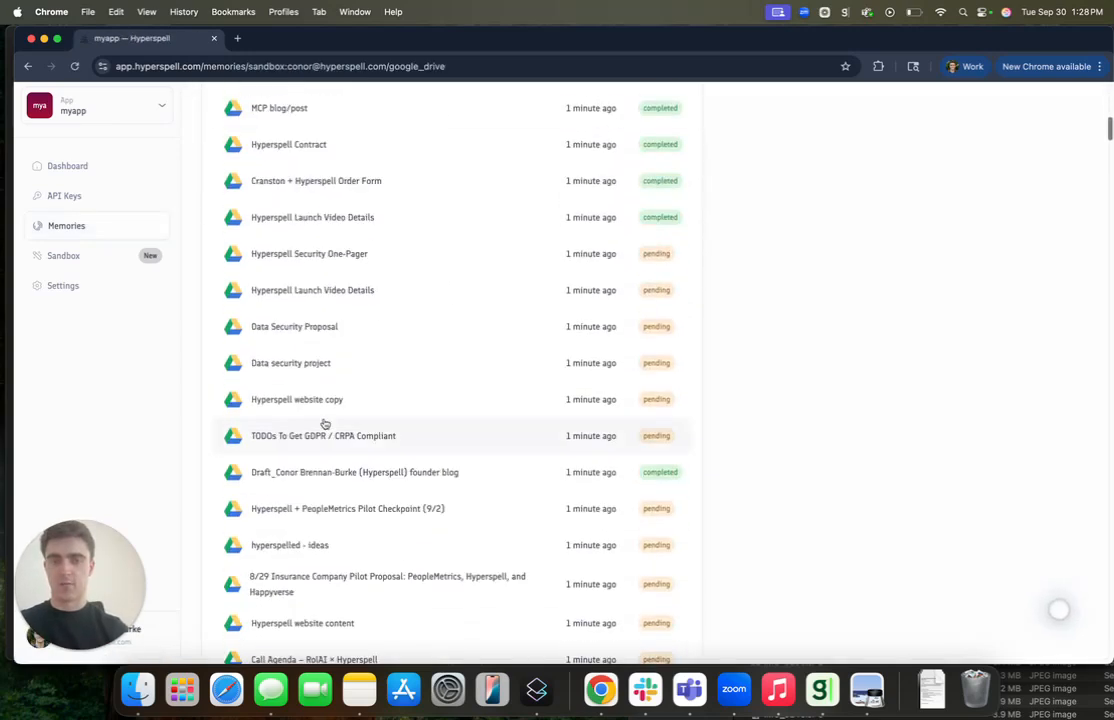
pyautogui.scroll(-15, 325, 424)
pyautogui.scroll(-15, 325, 424)
pyautogui.scroll(5, 325, 424)
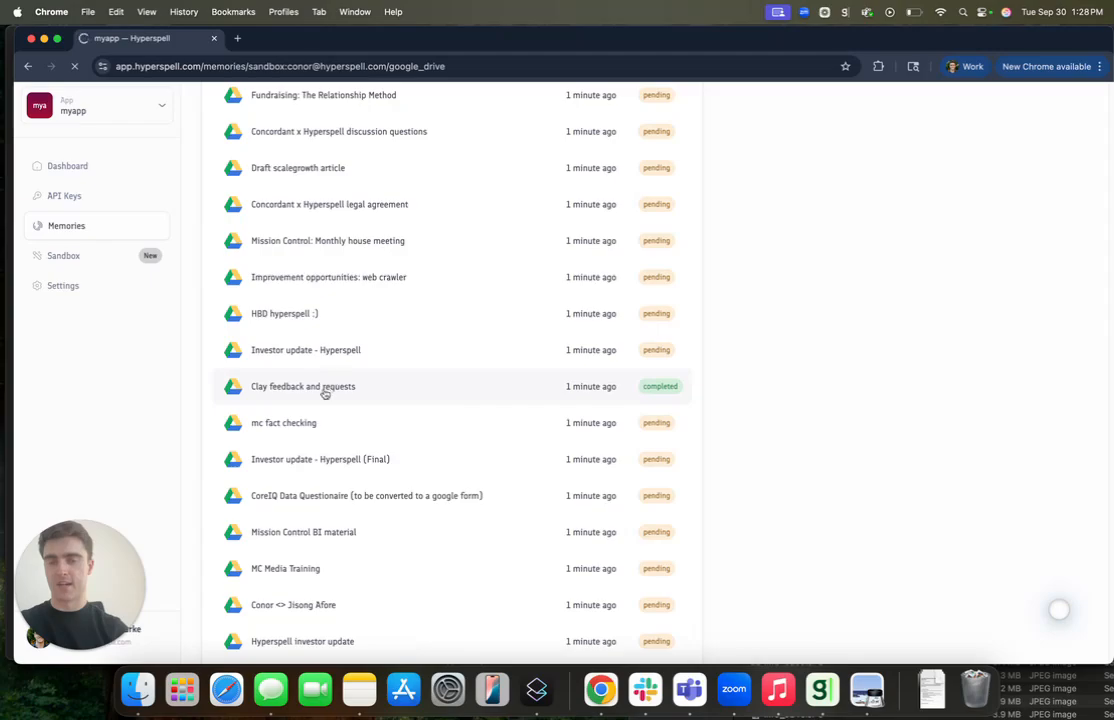
# - Read the extracted text of the "Clay feedback and requests" document, then go back to the Memories overview
pyautogui.click(325, 393)
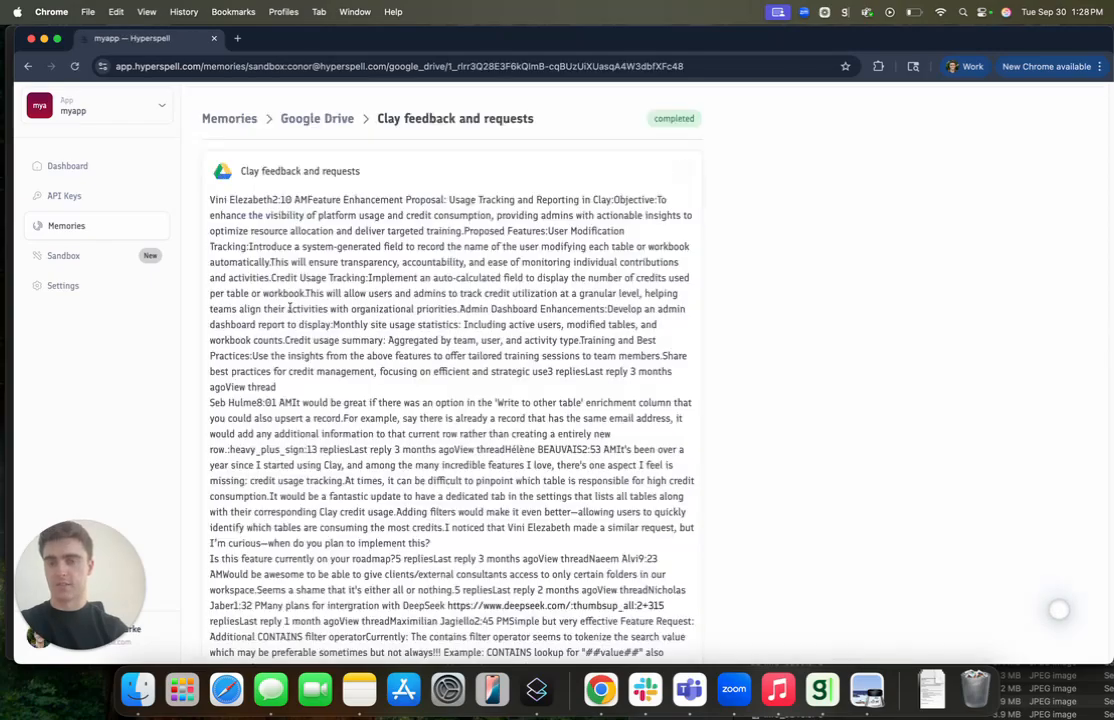
pyautogui.scroll(-10, 289, 308)
pyautogui.scroll(10, 289, 308)
pyautogui.click(226, 120)
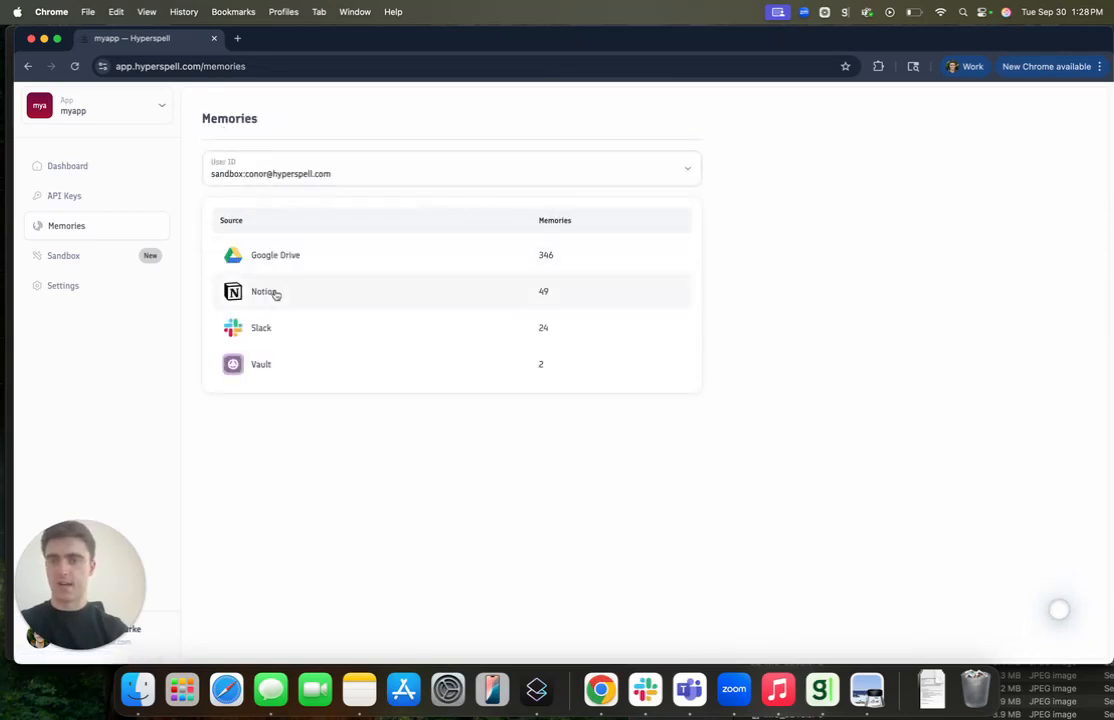
# - Look through the app's indexed Notion, Slack and Vault memories and their processing status
pyautogui.click(266, 292)
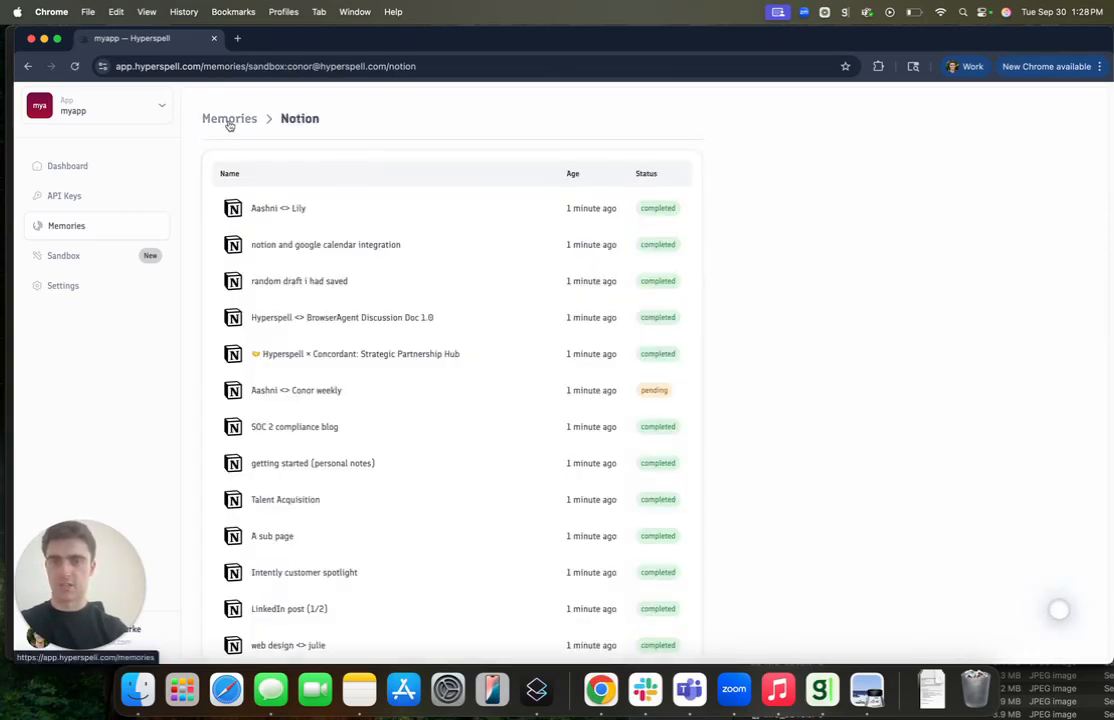
pyautogui.click(229, 125)
pyautogui.click(277, 336)
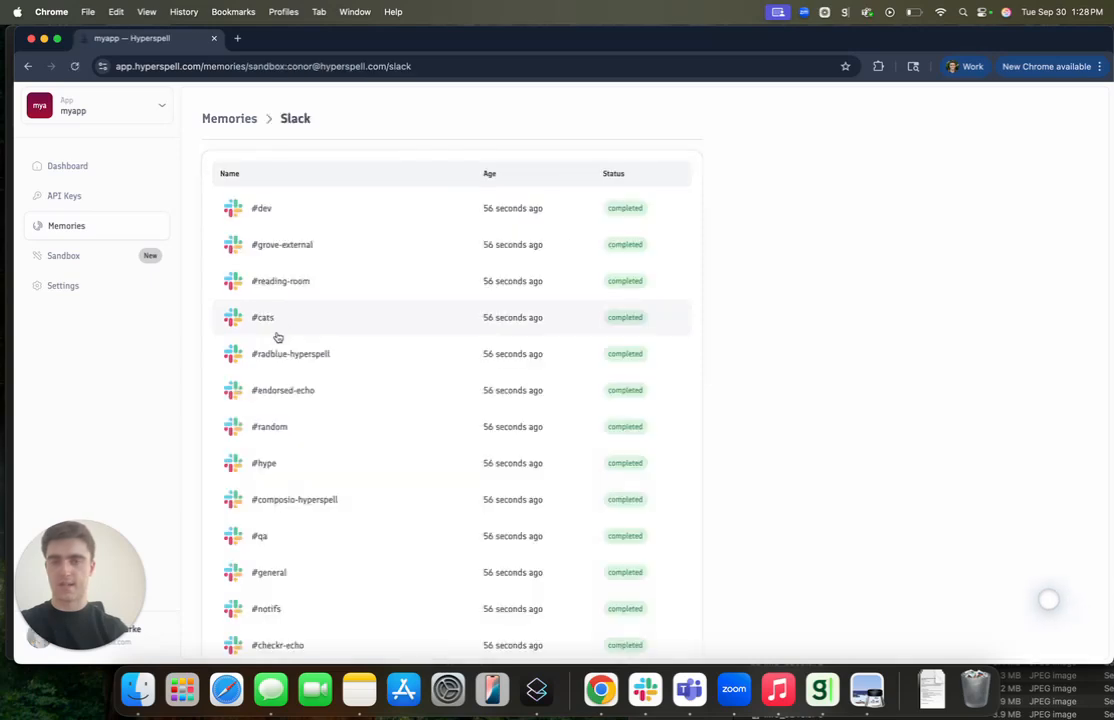
pyautogui.scroll(-5, 425, 463)
pyautogui.scroll(5, 425, 463)
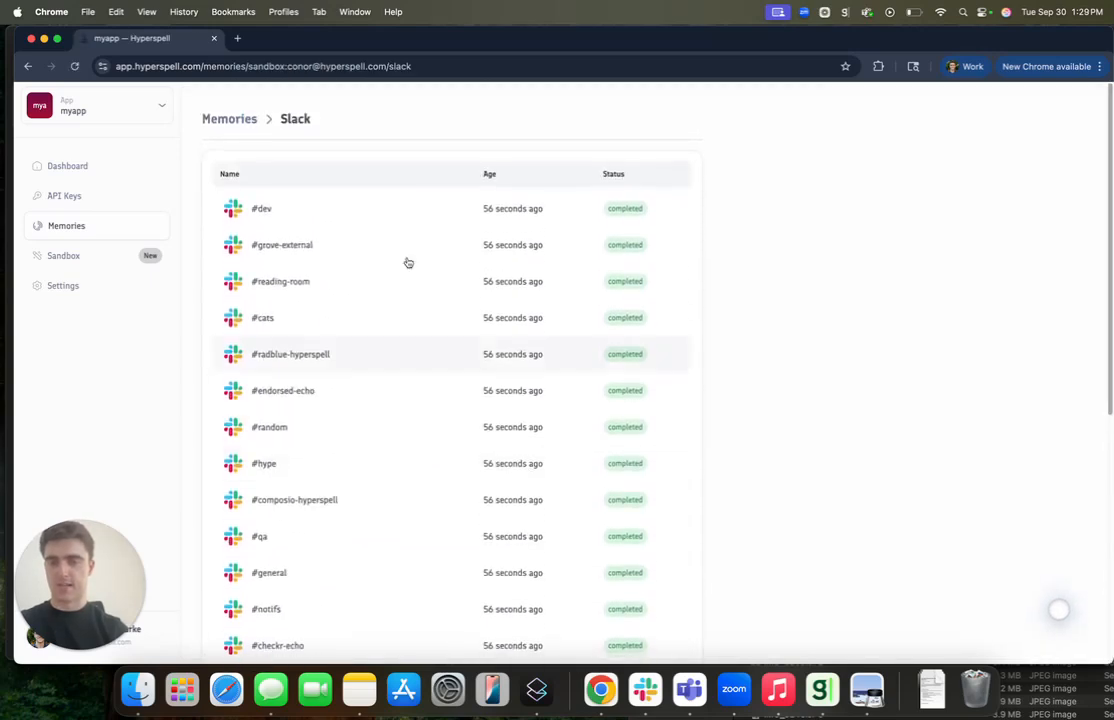
pyautogui.click(229, 119)
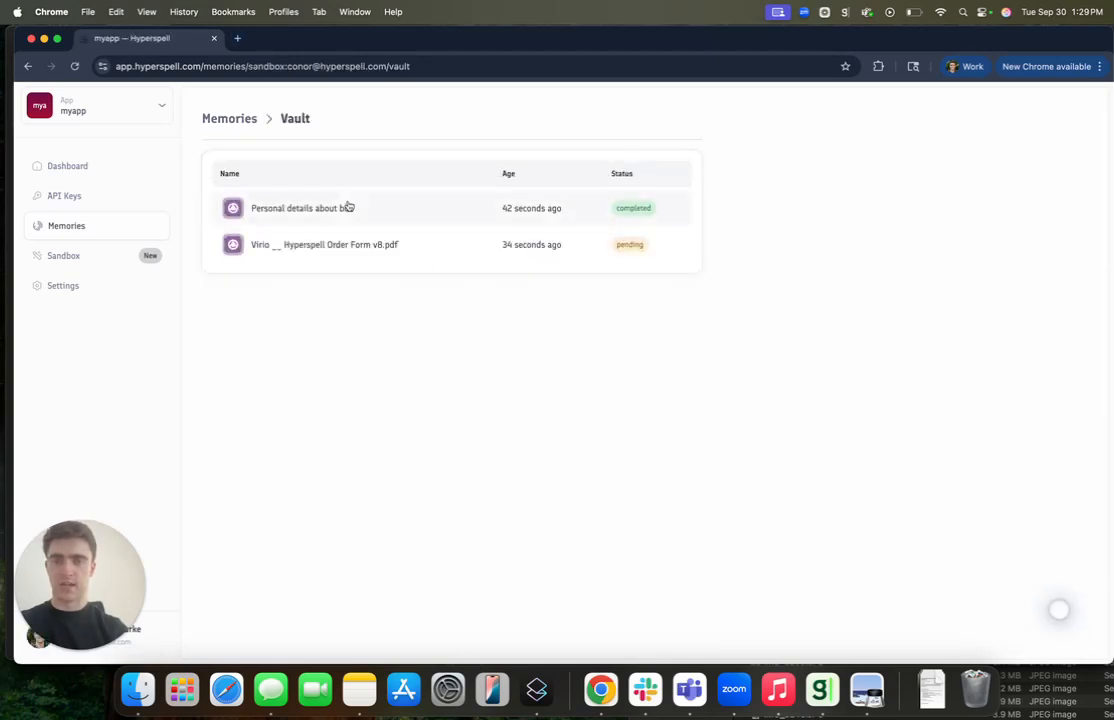
# - Open the sandbox's query form and show its API request
pyautogui.click(107, 259)
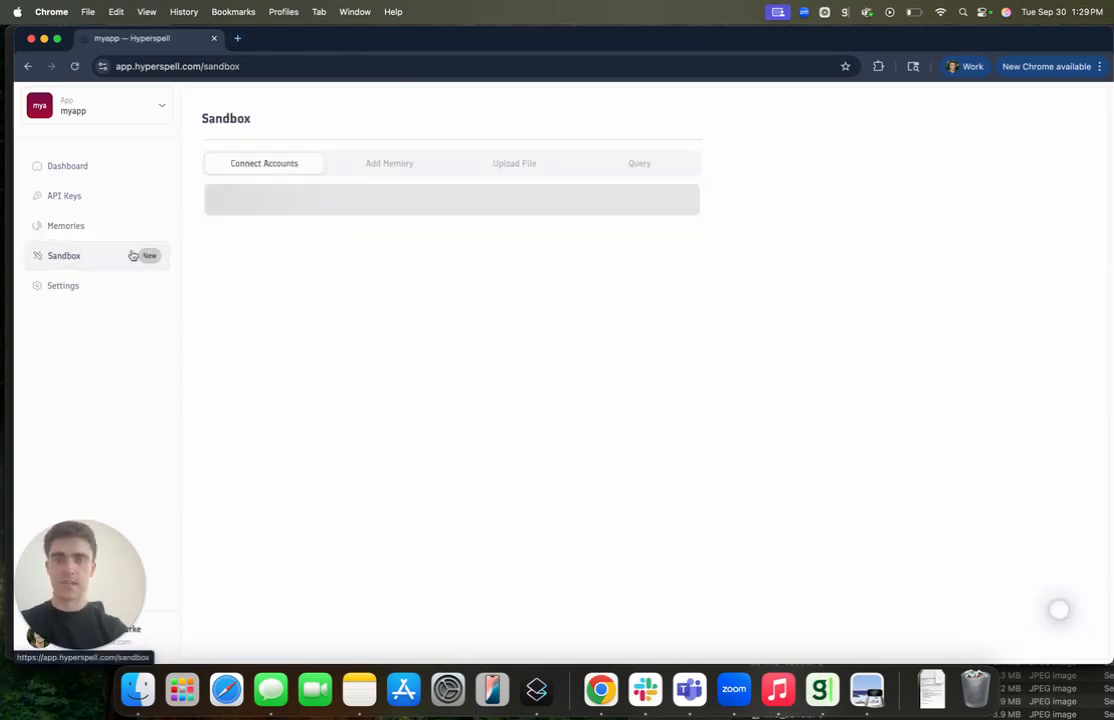
pyautogui.click(638, 168)
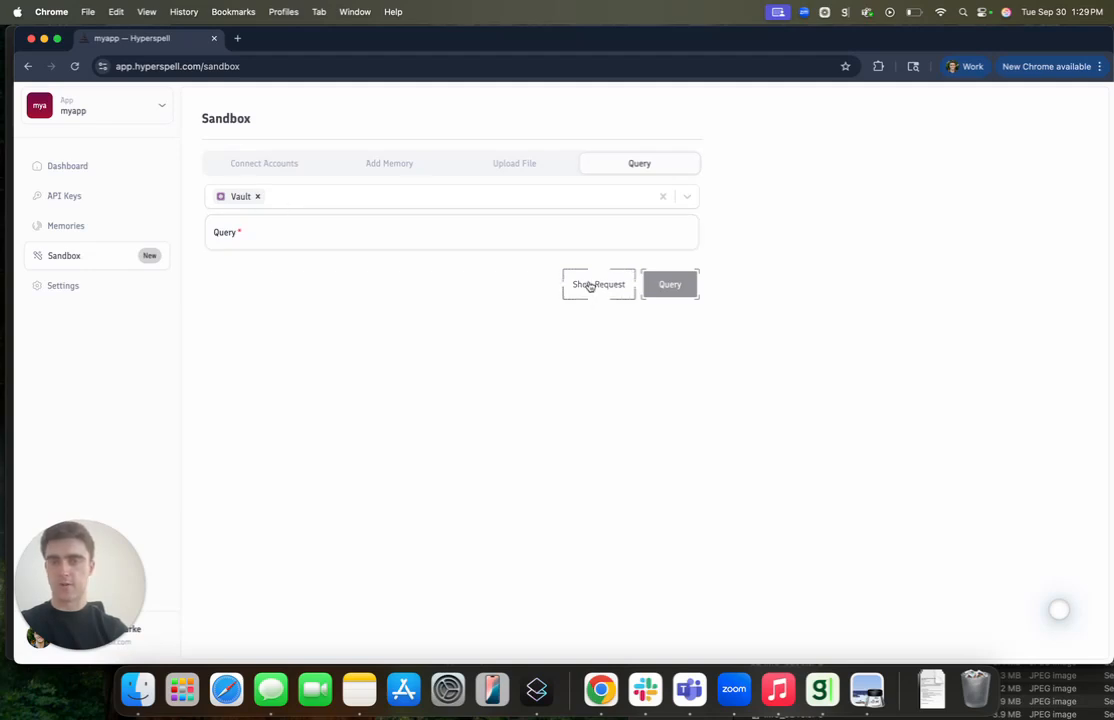
pyautogui.click(590, 285)
# - Add Notion, Slack and Google Drive to Vault as sources for the query
pyautogui.click(286, 196)
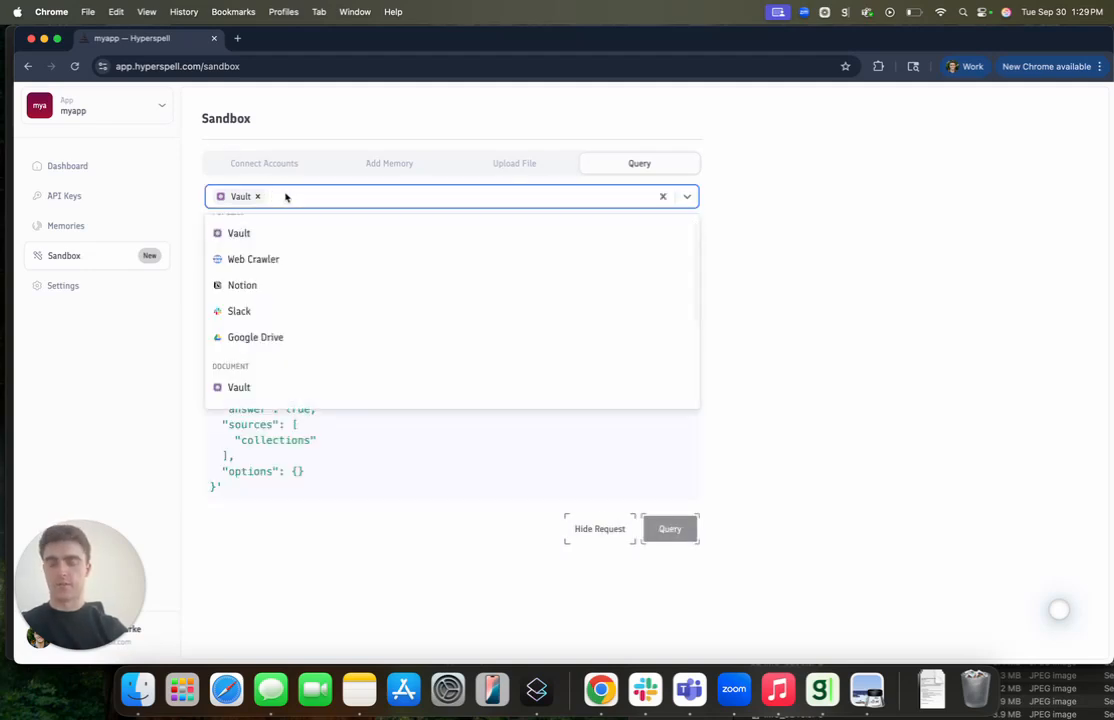
pyautogui.write('notion')
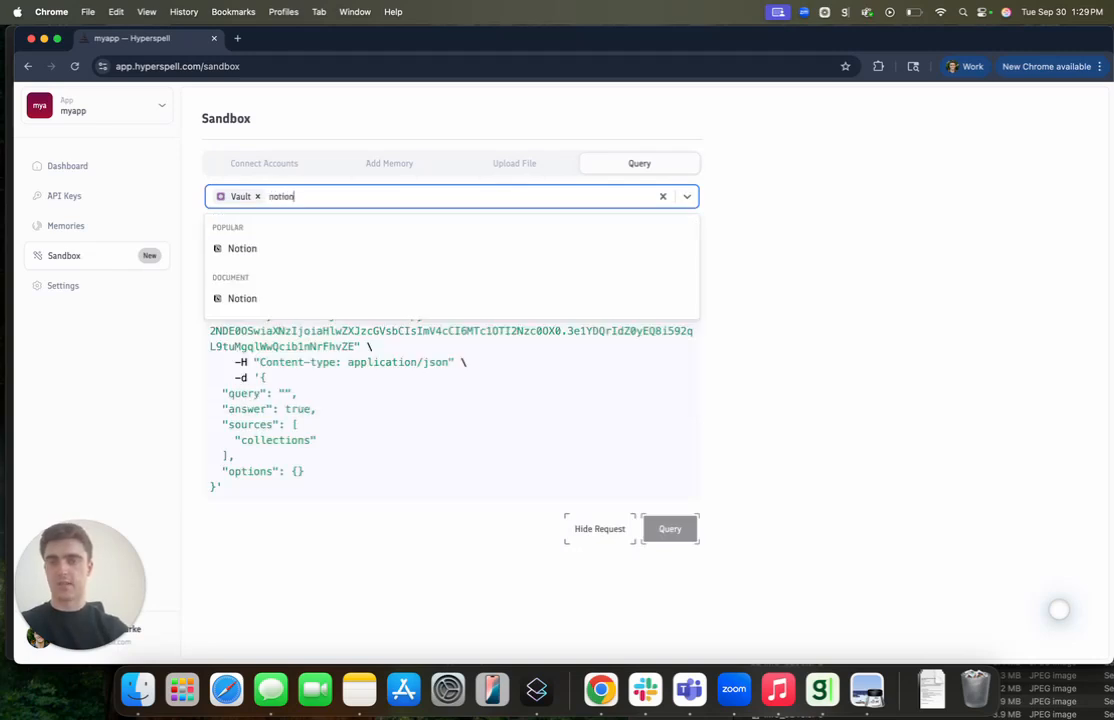
pyautogui.click(268, 248)
pyautogui.write('slack')
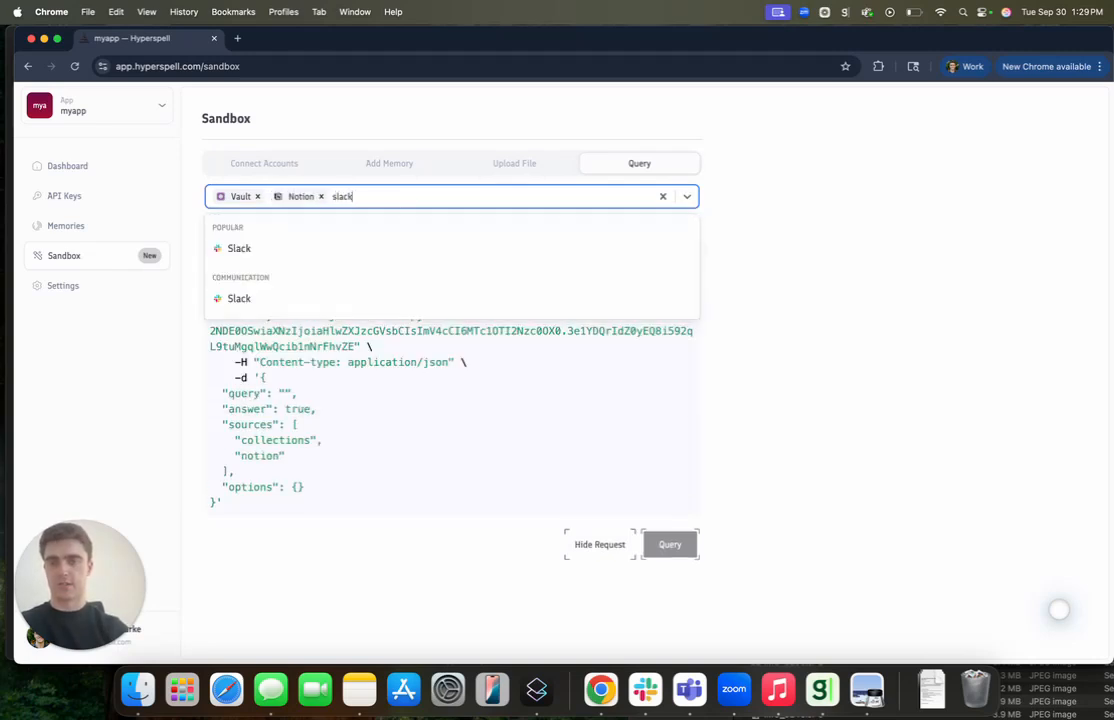
pyautogui.click(350, 250)
pyautogui.write('drive')
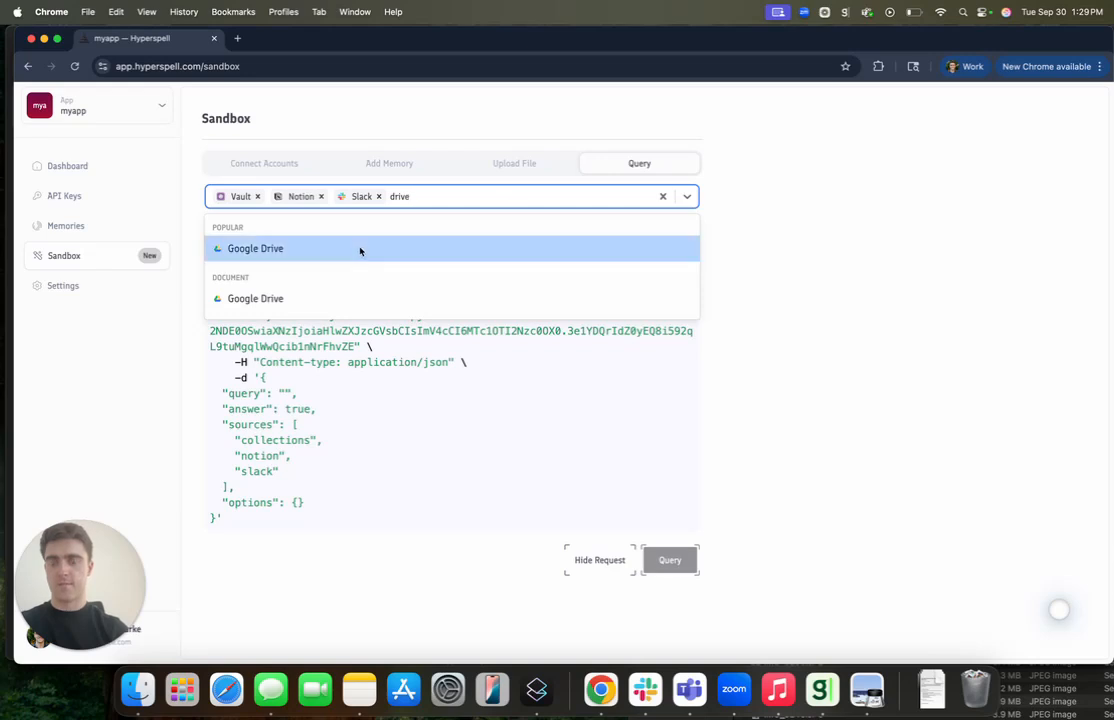
pyautogui.click(361, 249)
# - Run the query "what does hyperspell do?" across the selected sources
pyautogui.click(245, 236)
pyautogui.write('wh')
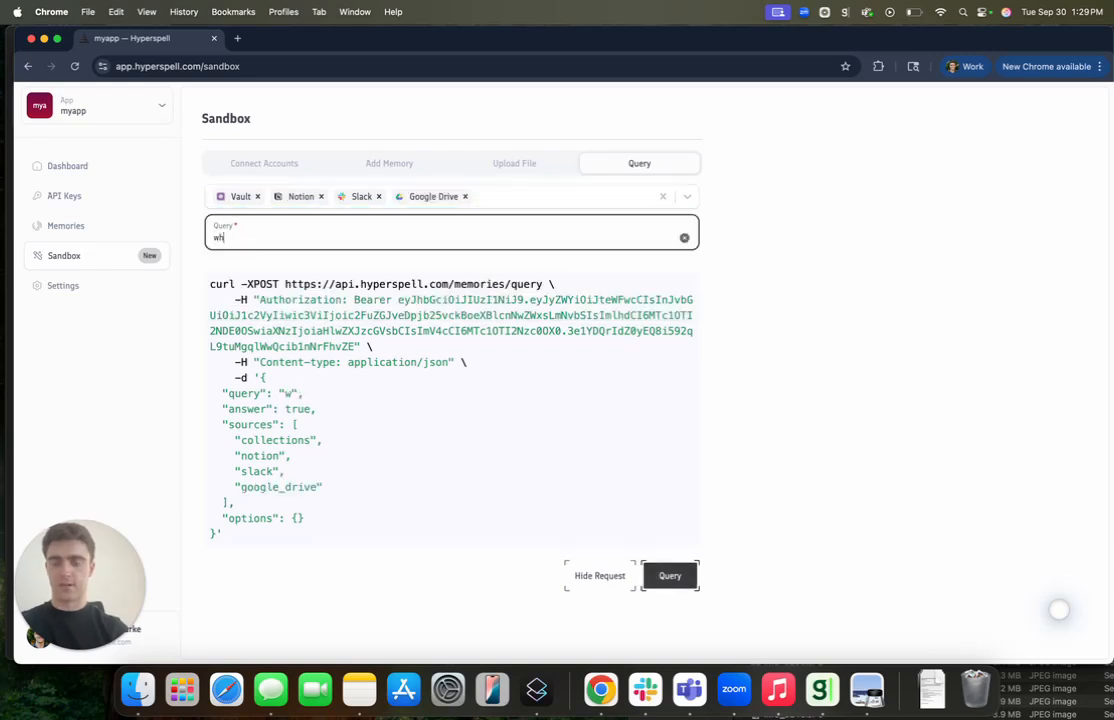
pyautogui.write('at does hyperspell do?')
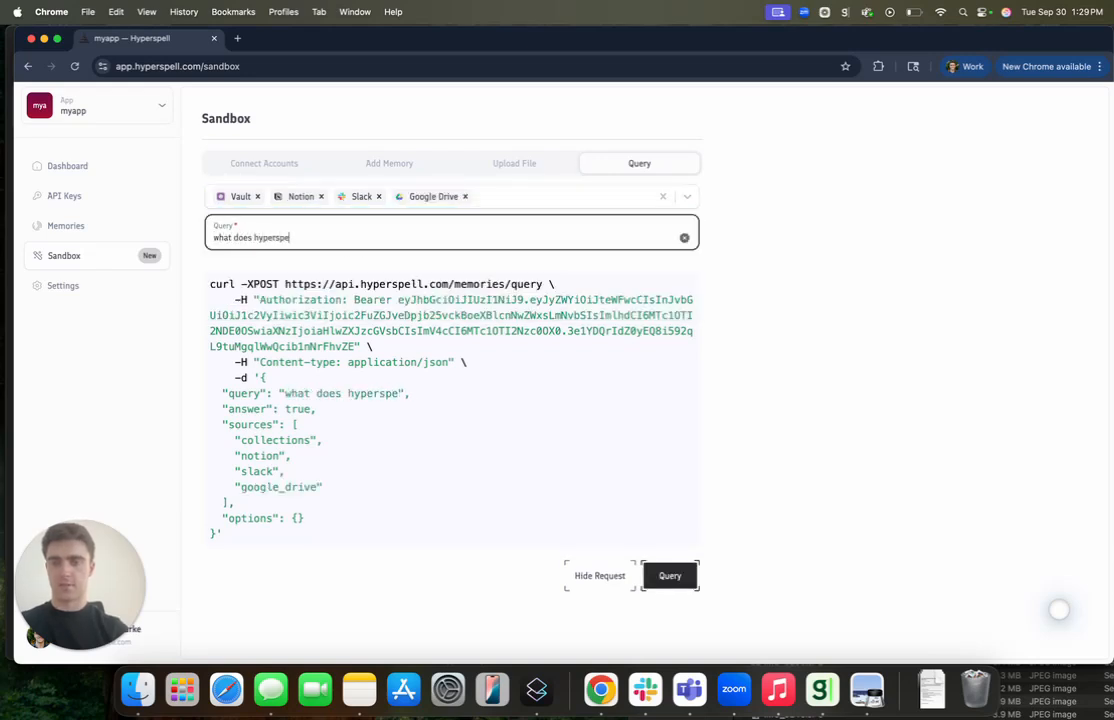
pyautogui.click(668, 576)
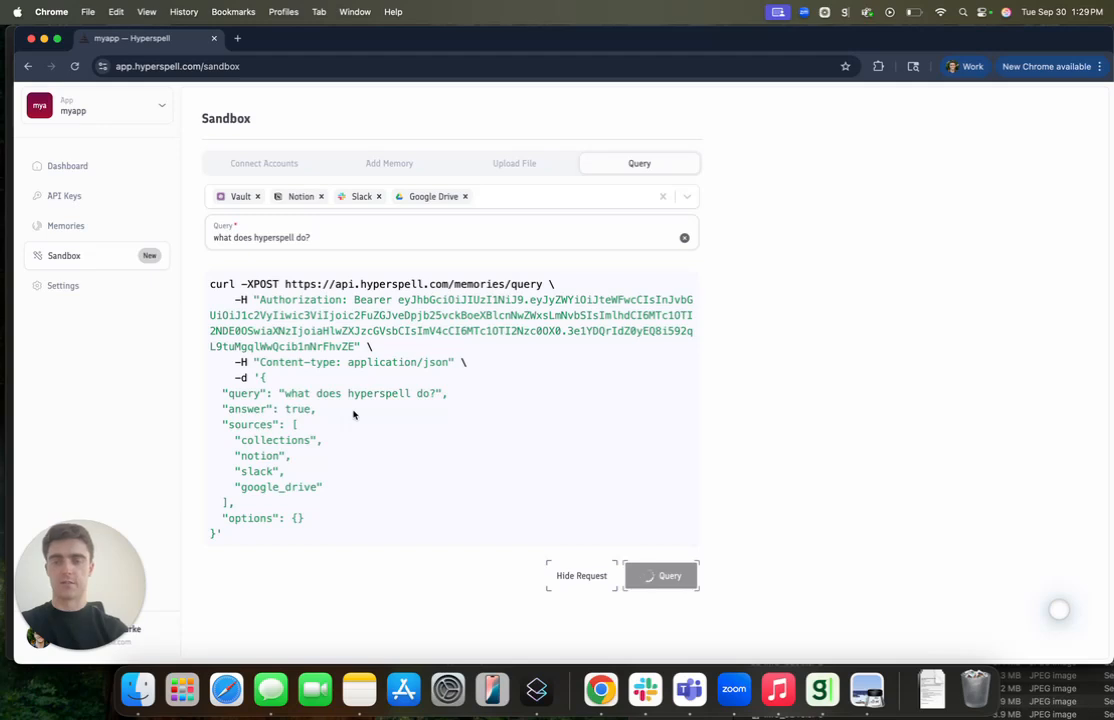
# - Read the query's generated answer, highlighting its text, and review the cited source documents alongside the API request
pyautogui.scroll(-2, 260, 470)
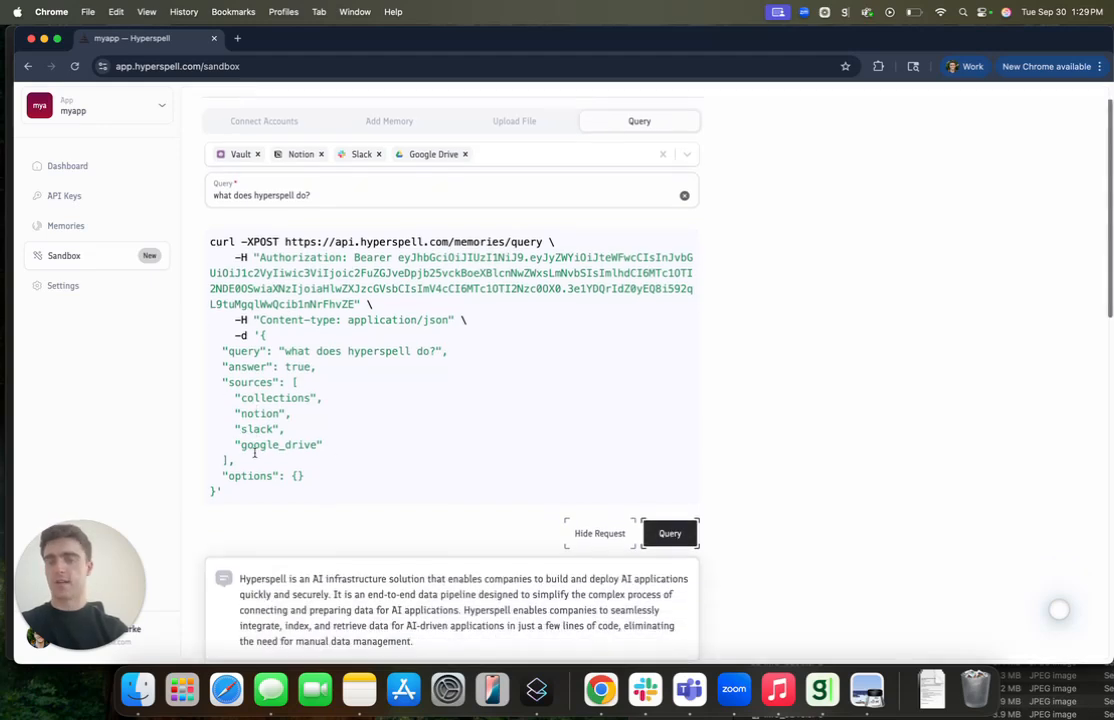
pyautogui.scroll(-2, 253, 459)
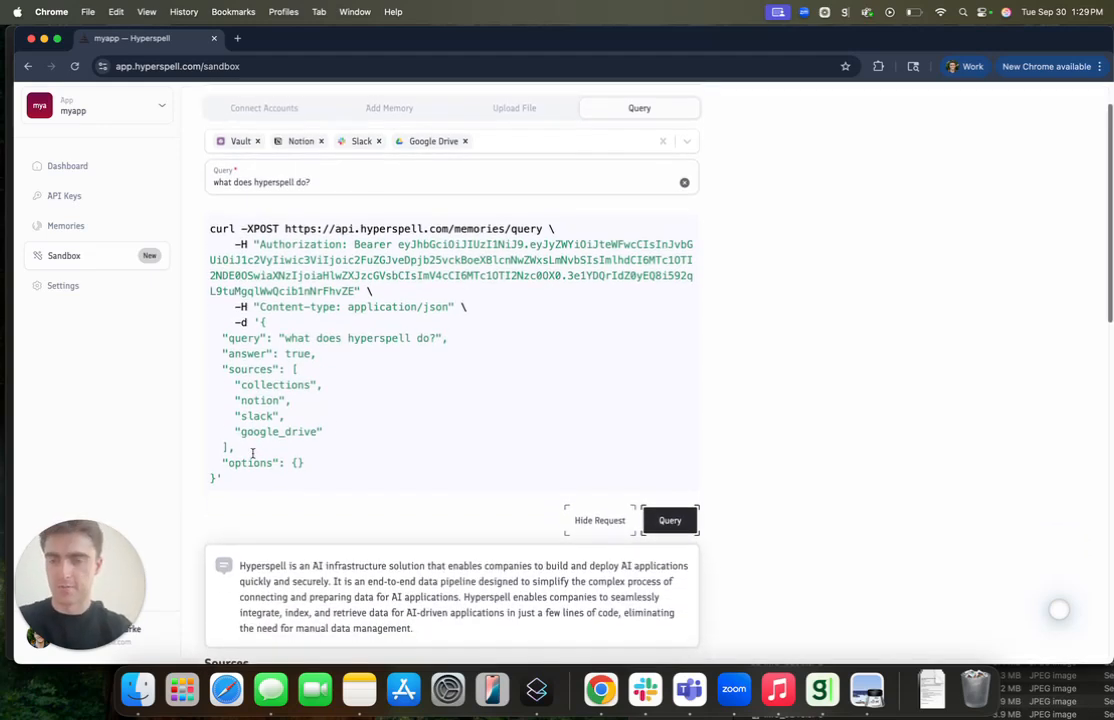
pyautogui.moveTo(435, 606); pyautogui.dragTo(217, 540)
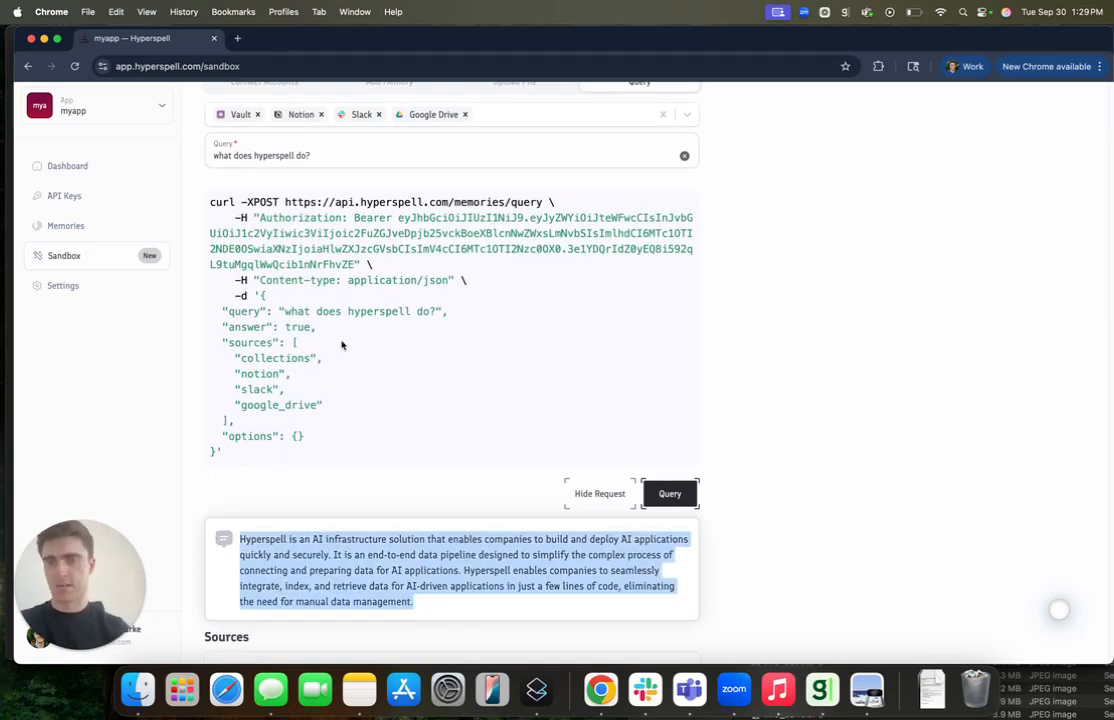
pyautogui.scroll(-2, 291, 482)
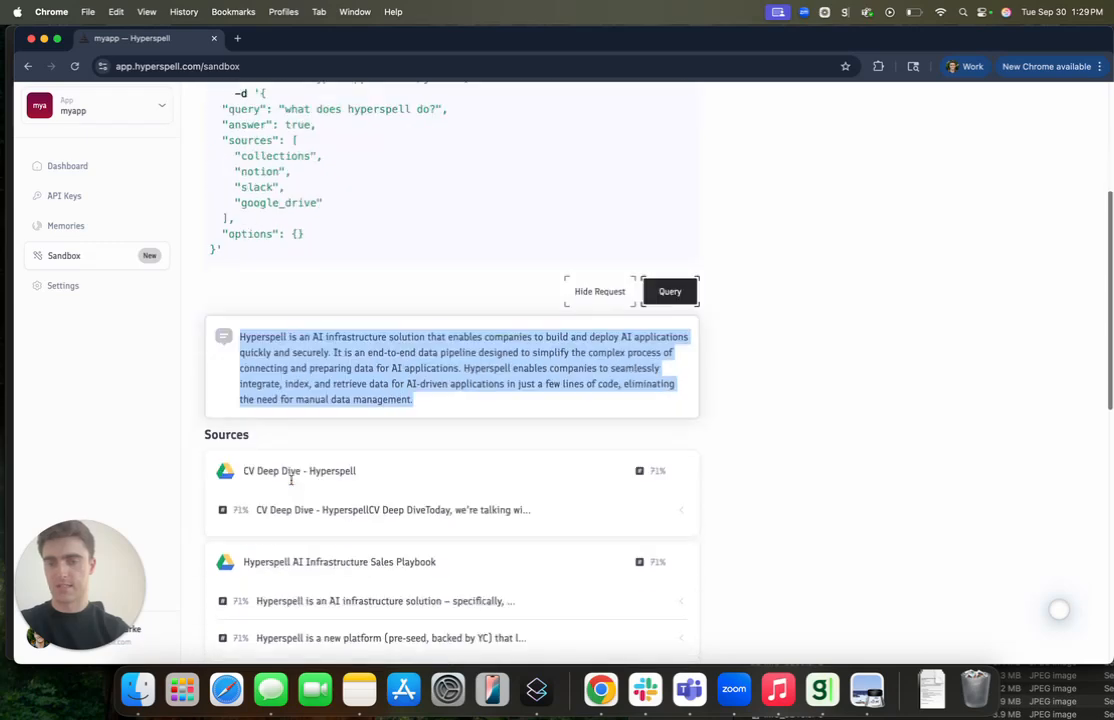
pyautogui.scroll(2, 292, 482)
pyautogui.scroll(-10, 298, 560)
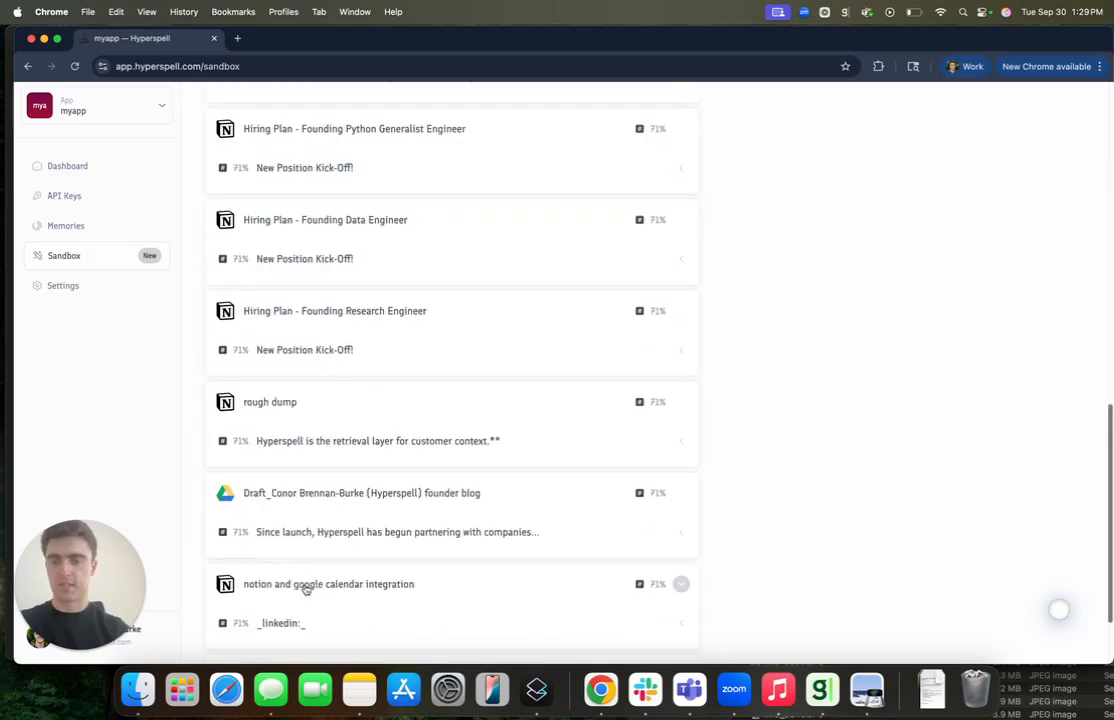
pyautogui.scroll(-2, 198, 486)
pyautogui.scroll(10, 198, 486)
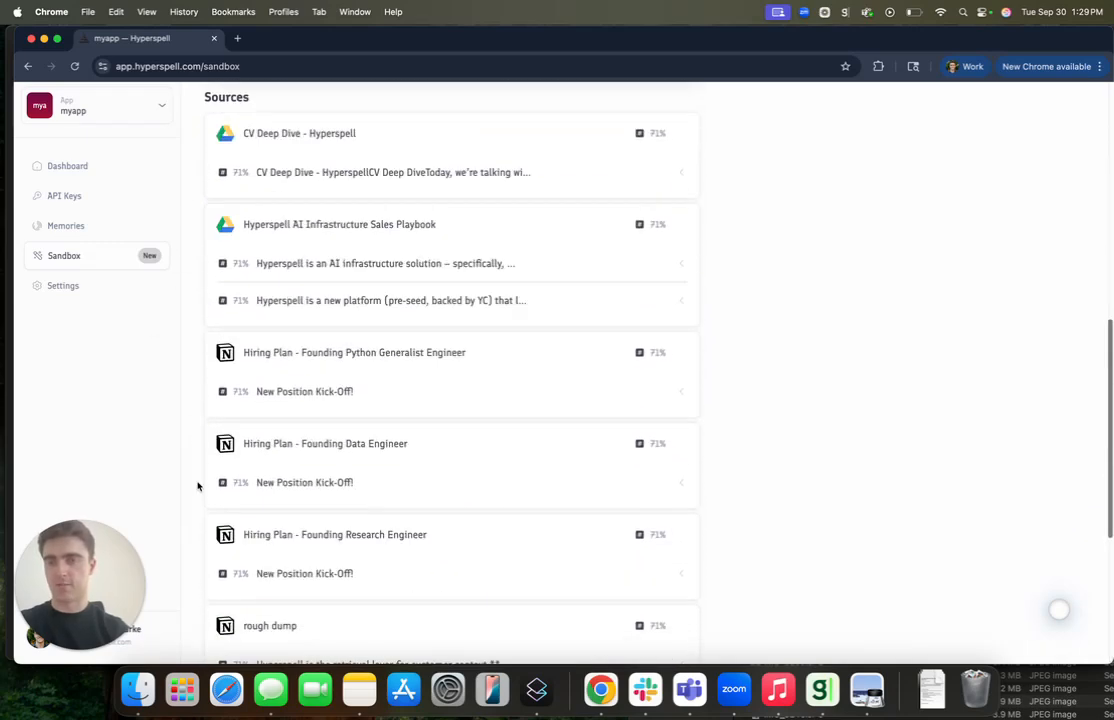
pyautogui.scroll(5, 286, 423)
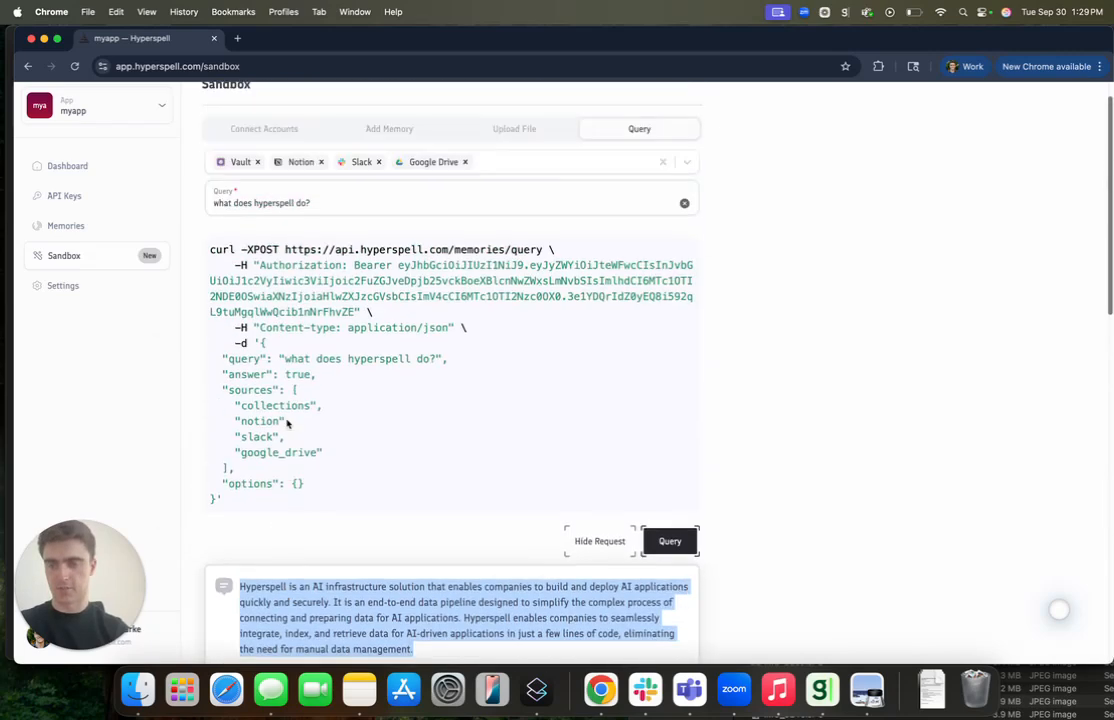
pyautogui.scroll(-1, 287, 423)
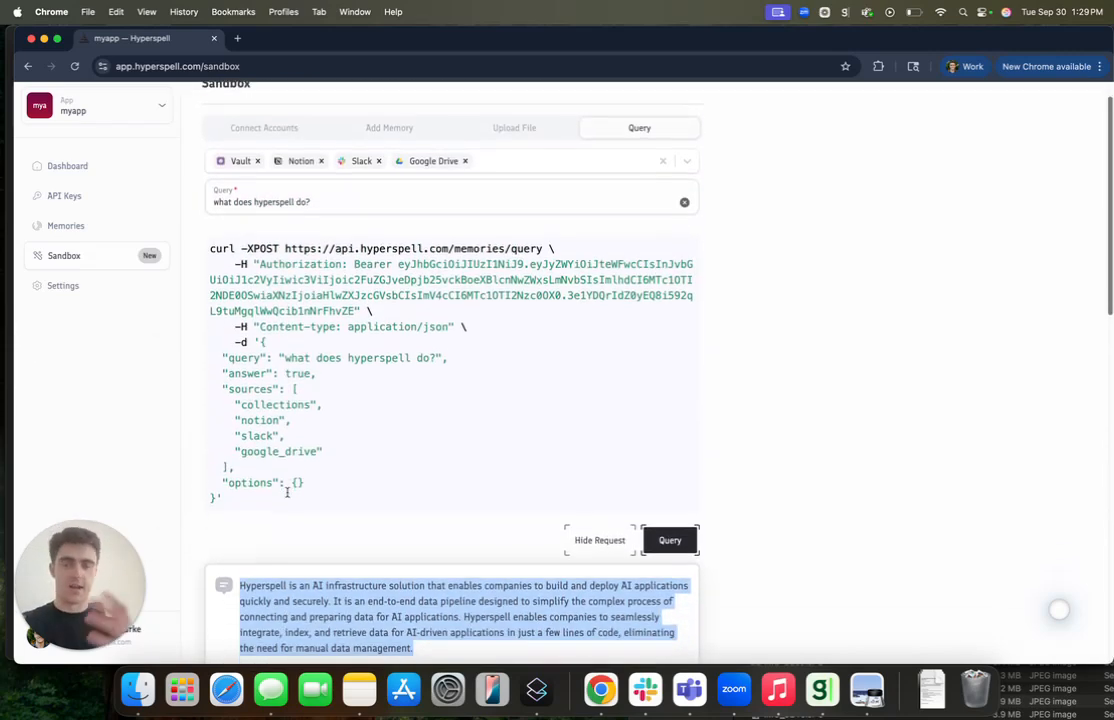